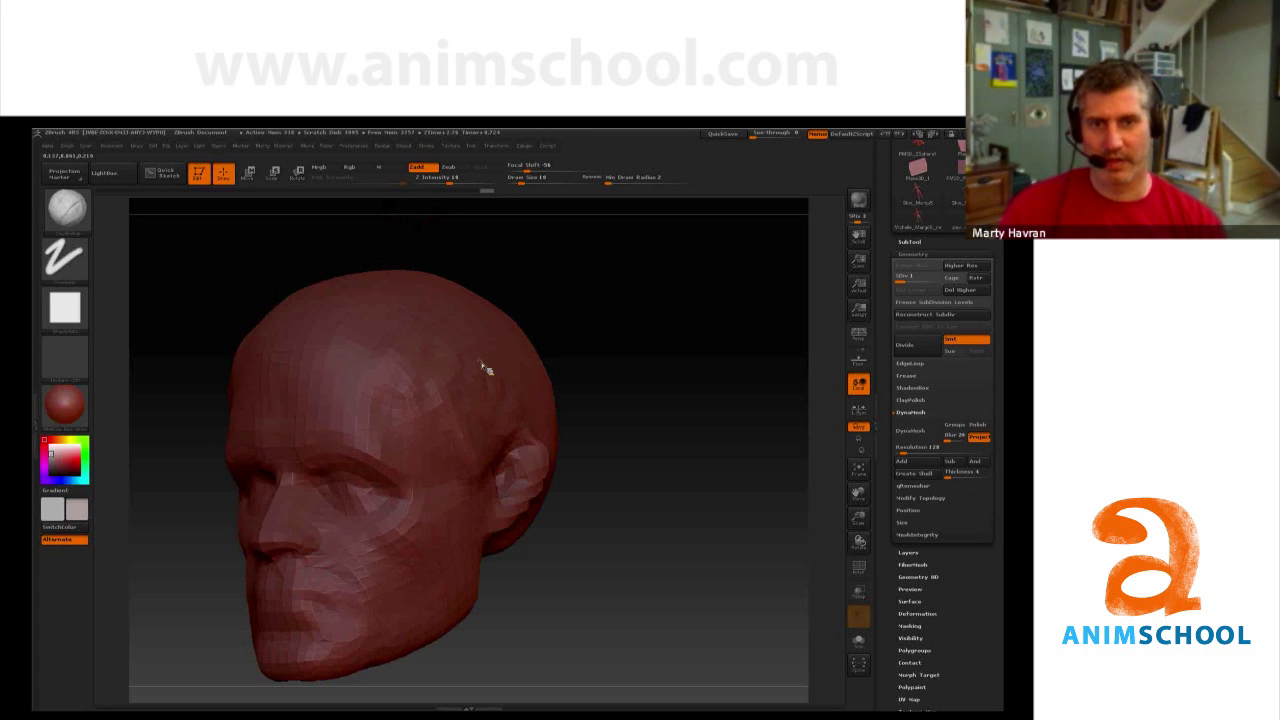
# Step: Build up hair volume with clay strokes on the side and back of the skull around the ear
pyautogui.moveTo(222, 424)
pyautogui.mouseDown()
pyautogui.moveTo(202, 428)
pyautogui.moveTo(213, 427)
pyautogui.mouseUp()
pyautogui.moveTo(372, 340)
pyautogui.mouseDown()
pyautogui.moveTo(451, 340)
pyautogui.moveTo(468, 397)
pyautogui.moveTo(440, 374)
pyautogui.moveTo(446, 284)
pyautogui.moveTo(506, 329)
pyautogui.moveTo(651, 354)
pyautogui.moveTo(634, 449)
pyautogui.moveTo(645, 370)
pyautogui.moveTo(525, 359)
pyautogui.mouseUp()
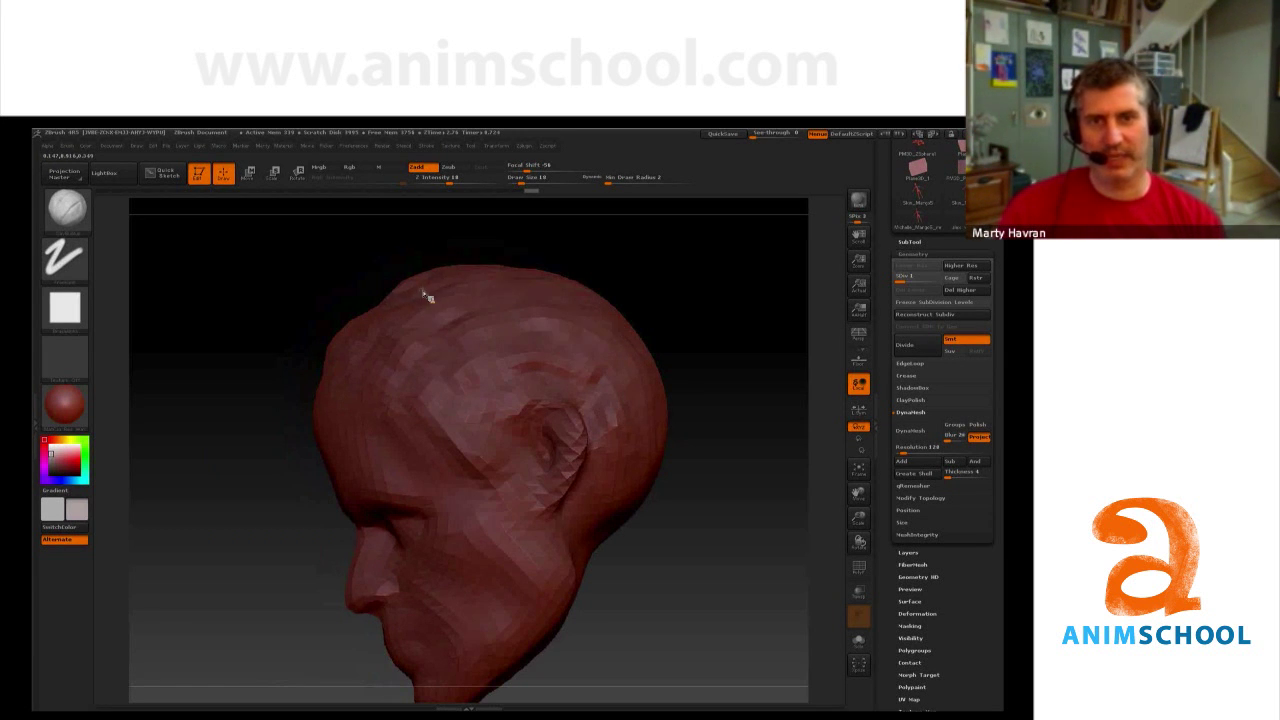
pyautogui.moveTo(680, 291)
pyautogui.mouseDown()
pyautogui.moveTo(597, 271)
pyautogui.moveTo(679, 273)
pyautogui.mouseUp()
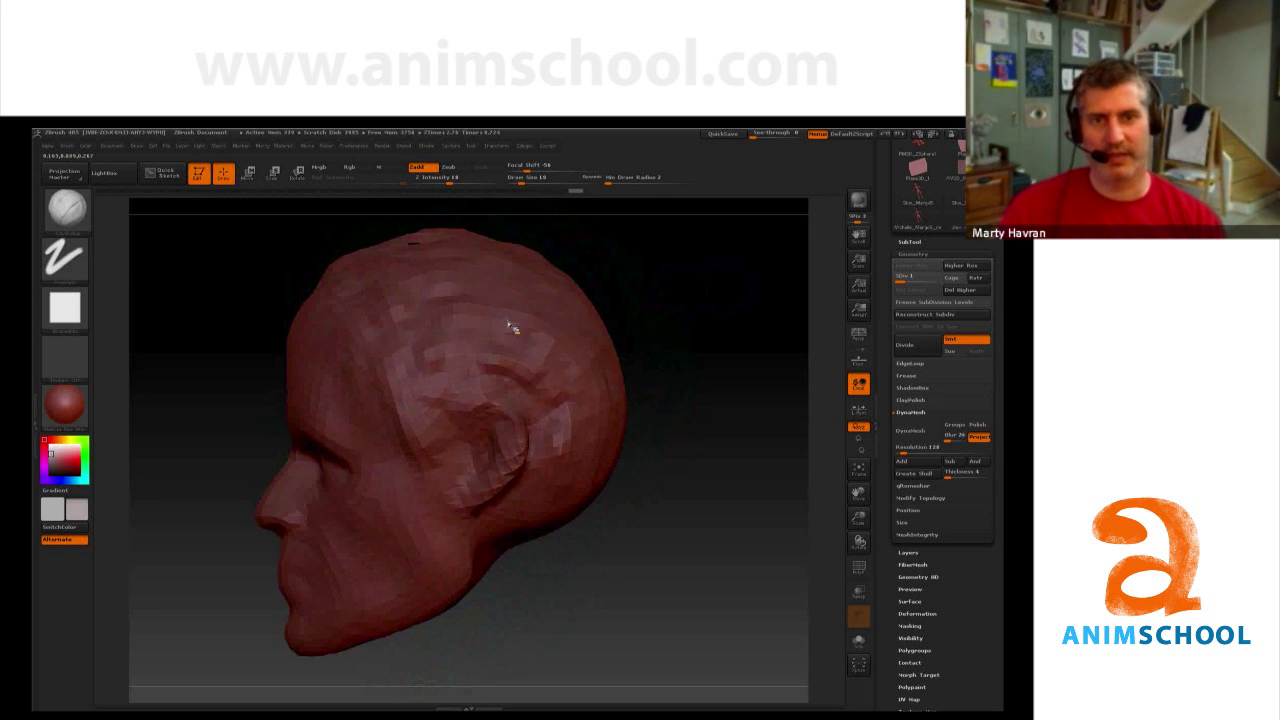
pyautogui.moveTo(517, 325)
pyautogui.mouseDown()
pyautogui.moveTo(444, 290)
pyautogui.moveTo(560, 364)
pyautogui.mouseUp()
pyautogui.moveTo(738, 360); pyautogui.dragTo(604, 354)
pyautogui.moveTo(609, 491)
pyautogui.mouseDown()
pyautogui.moveTo(598, 429)
pyautogui.moveTo(563, 441)
pyautogui.mouseUp()
pyautogui.moveTo(622, 570); pyautogui.dragTo(705, 562)
pyautogui.moveTo(511, 315); pyautogui.dragTo(445, 311)
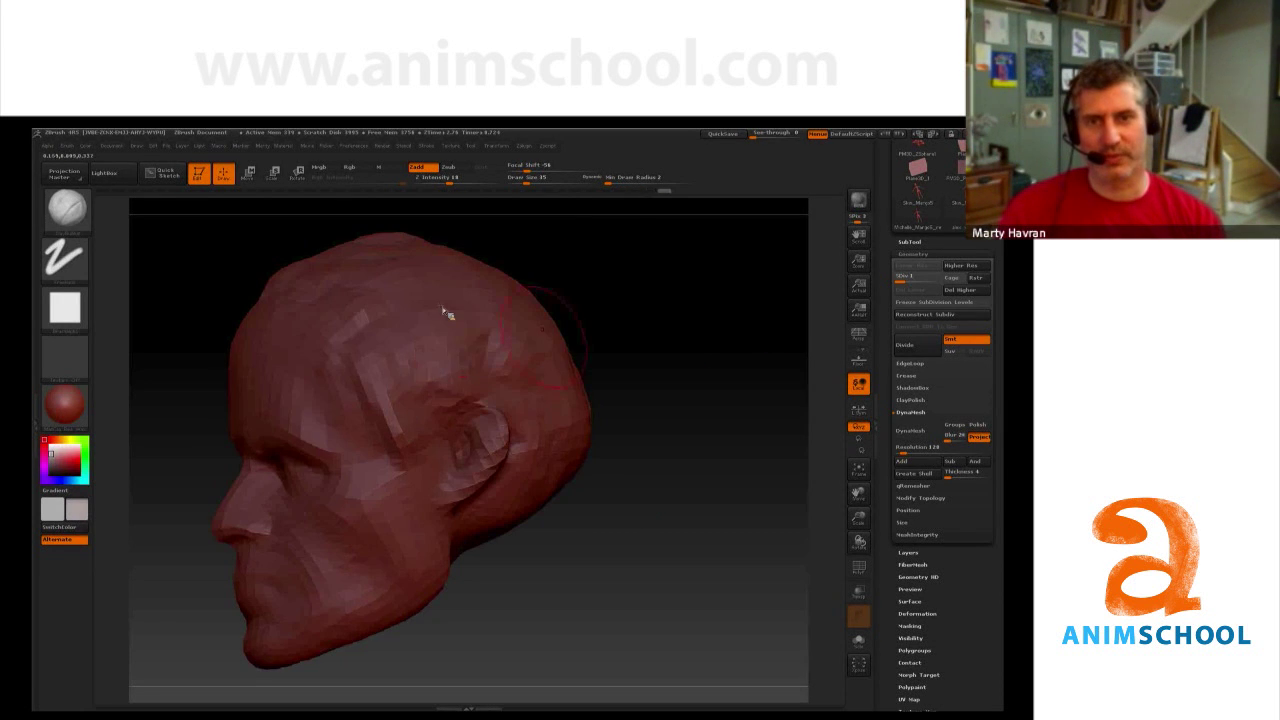
pyautogui.moveTo(663, 386); pyautogui.dragTo(501, 318)
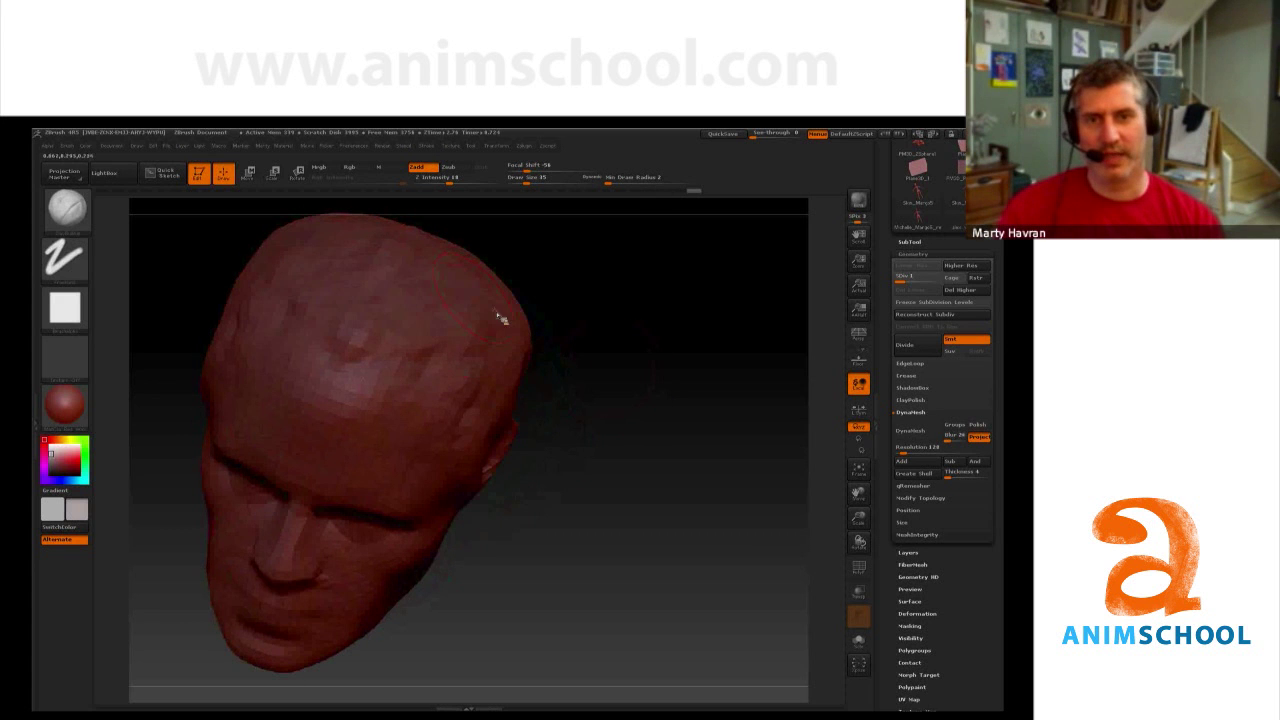
# Step: Build up clay over the top of the head and the upper forehead to thicken the hair mass
pyautogui.moveTo(376, 342); pyautogui.dragTo(365, 277)
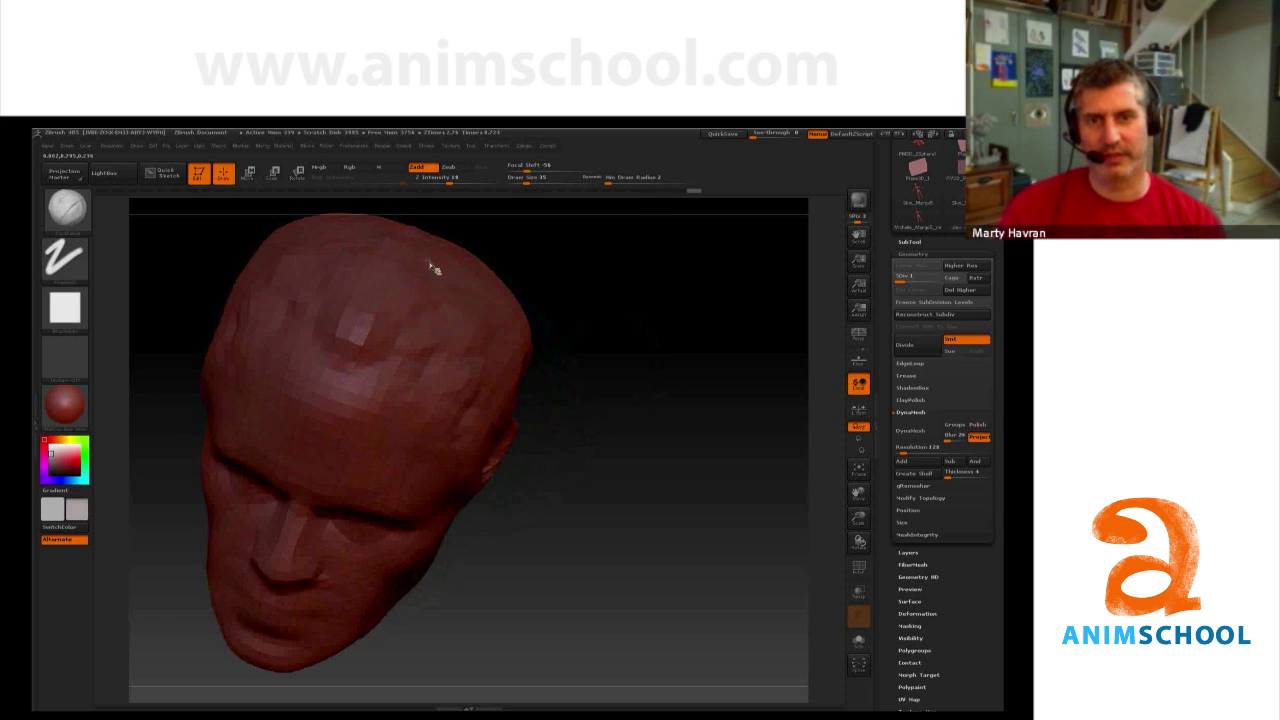
pyautogui.moveTo(512, 335); pyautogui.dragTo(497, 434)
pyautogui.moveTo(645, 448); pyautogui.dragTo(613, 390)
pyautogui.moveTo(441, 370); pyautogui.dragTo(463, 458)
pyautogui.moveTo(515, 340)
pyautogui.mouseDown()
pyautogui.moveTo(530, 297)
pyautogui.moveTo(492, 266)
pyautogui.mouseUp()
pyautogui.moveTo(668, 325)
pyautogui.mouseDown()
pyautogui.moveTo(627, 418)
pyautogui.moveTo(717, 432)
pyautogui.moveTo(724, 485)
pyautogui.moveTo(446, 463)
pyautogui.moveTo(472, 461)
pyautogui.mouseUp()
pyautogui.moveTo(222, 388); pyautogui.dragTo(286, 426)
pyautogui.moveTo(217, 340); pyautogui.dragTo(508, 335)
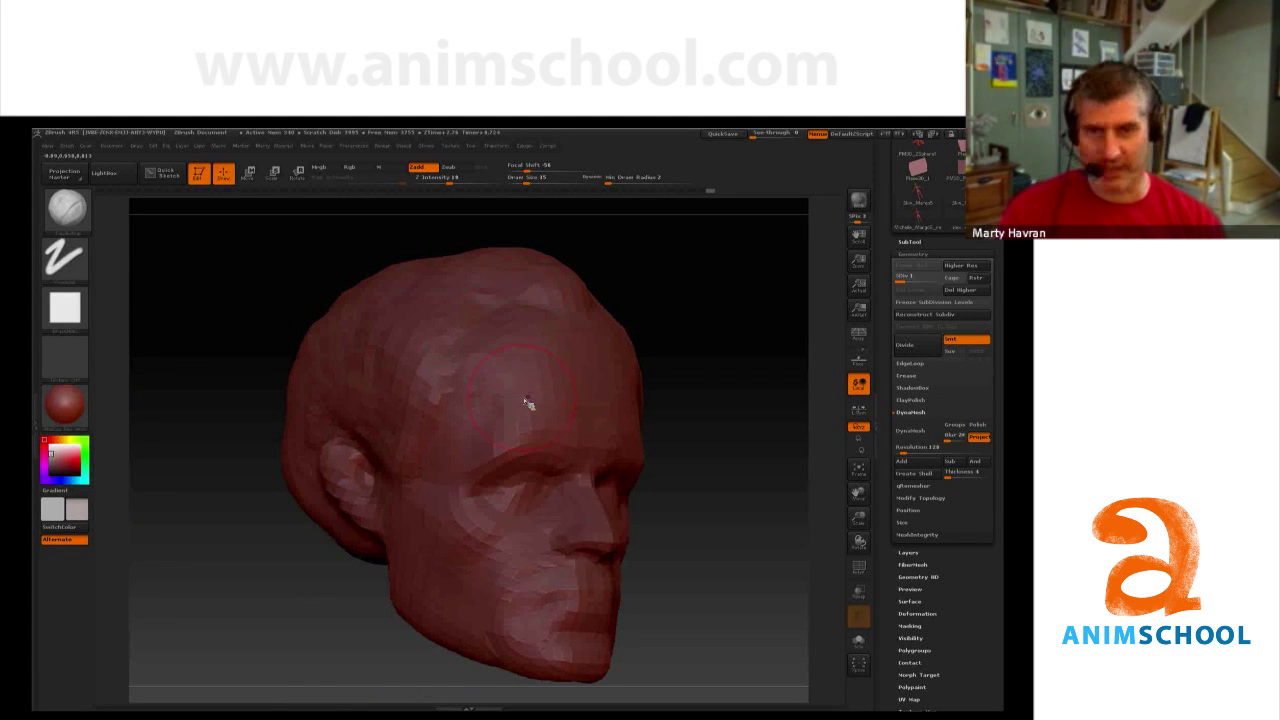
# Step: Set the draw size to 31 and mask a hairline band across the forehead and down the temple
pyautogui.press('s')
pyautogui.moveTo(524, 400); pyautogui.dragTo(516, 397)
pyautogui.moveTo(458, 344)
pyautogui.keyDown('ctrl'); pyautogui.mouseDown()
pyautogui.moveTo(517, 317)
pyautogui.moveTo(400, 528)
pyautogui.moveTo(437, 514)
pyautogui.moveTo(415, 551)
pyautogui.moveTo(393, 540)
pyautogui.moveTo(459, 486)
pyautogui.moveTo(449, 450)
pyautogui.mouseUp(); pyautogui.keyUp('ctrl')
pyautogui.keyDown('ctrl'); pyautogui.moveTo(501, 359); pyautogui.dragTo(502, 340); pyautogui.keyUp('ctrl')
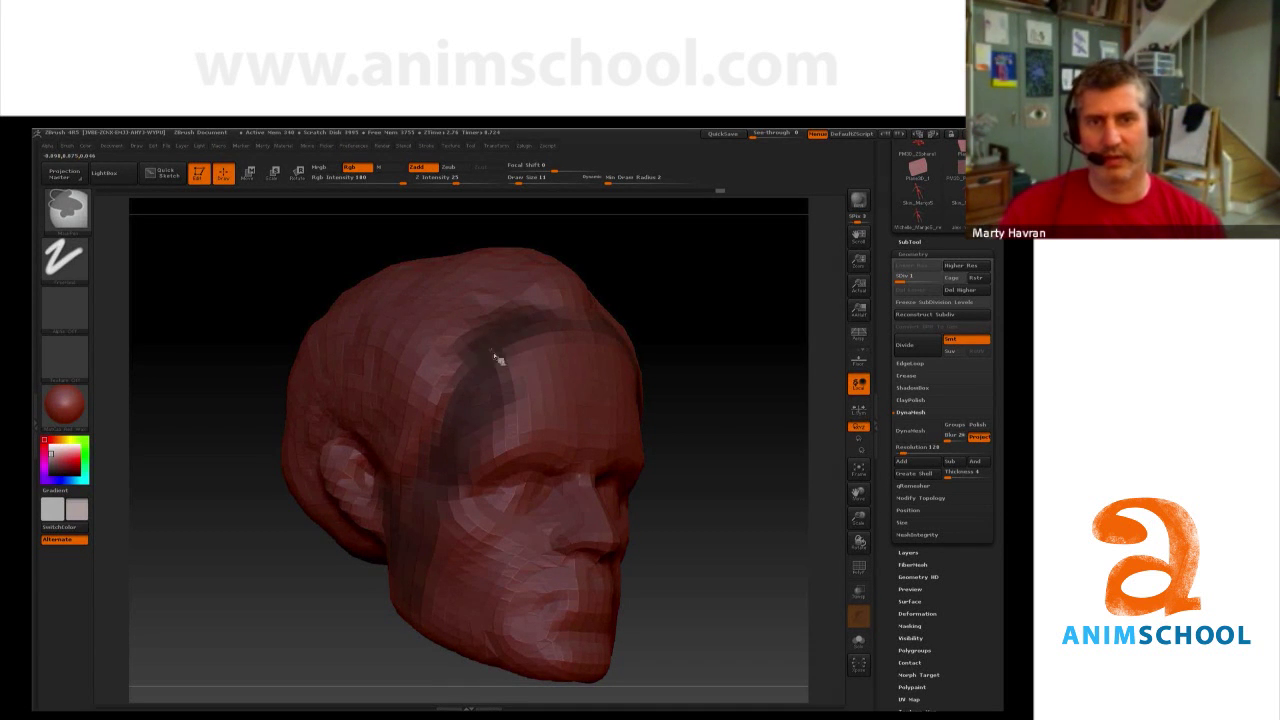
pyautogui.moveTo(478, 396)
pyautogui.keyDown('ctrl'); pyautogui.mouseDown()
pyautogui.moveTo(552, 350)
pyautogui.moveTo(629, 412)
pyautogui.mouseUp(); pyautogui.keyUp('ctrl')
# Step: Extend the mask from the forehead hairline over the temple, the ear area and the side of the face
pyautogui.moveTo(765, 436)
pyautogui.mouseDown()
pyautogui.moveTo(681, 449)
pyautogui.moveTo(627, 522)
pyautogui.mouseUp()
pyautogui.keyDown('ctrl'); pyautogui.moveTo(740, 505); pyautogui.dragTo(750, 486); pyautogui.keyUp('ctrl')
pyautogui.keyDown('ctrl'); pyautogui.moveTo(728, 542); pyautogui.dragTo(750, 520); pyautogui.keyUp('ctrl')
pyautogui.moveTo(765, 590); pyautogui.dragTo(691, 543)
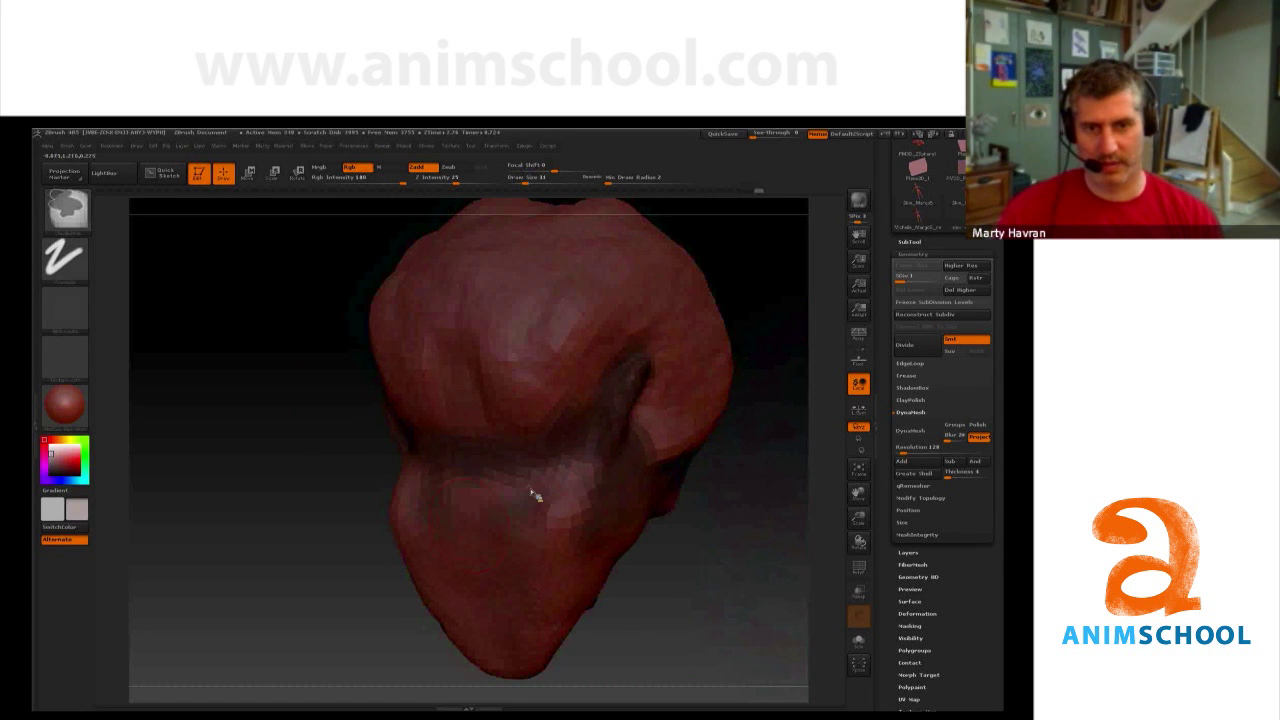
pyautogui.keyDown('ctrl'); pyautogui.moveTo(531, 492); pyautogui.dragTo(563, 532); pyautogui.keyUp('ctrl')
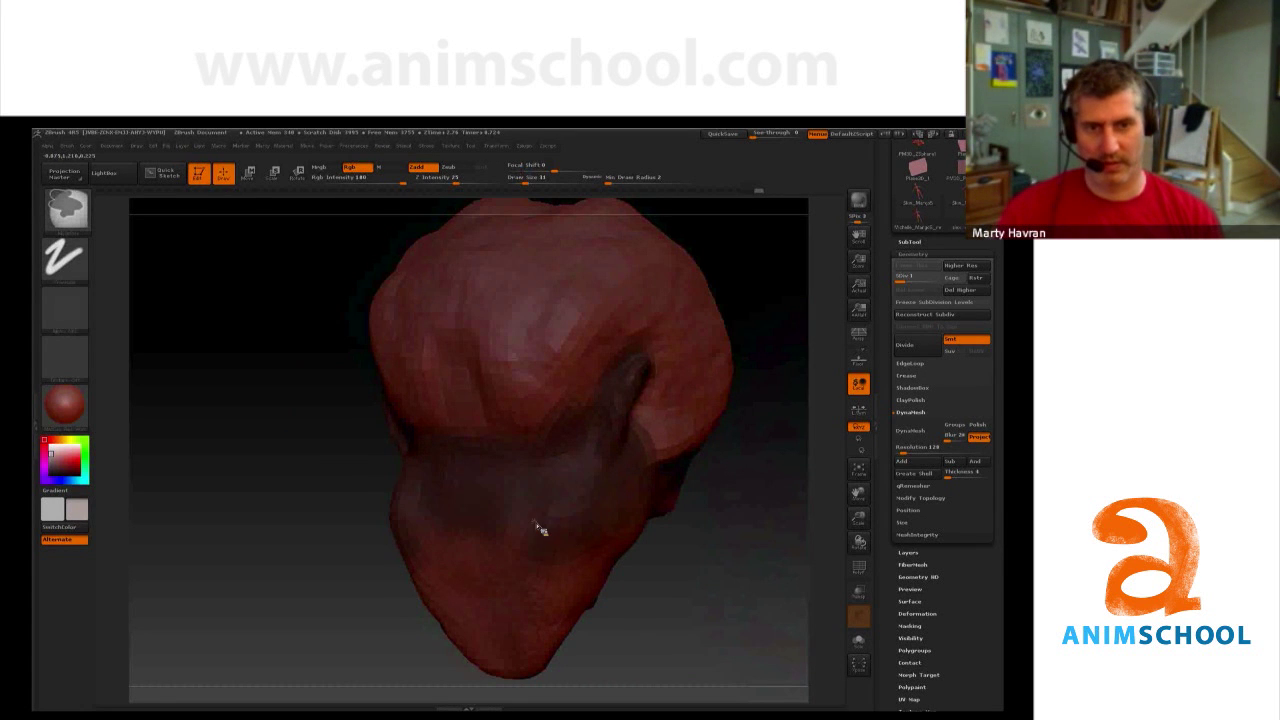
pyautogui.moveTo(457, 543)
pyautogui.keyDown('ctrl'); pyautogui.mouseDown()
pyautogui.moveTo(444, 551)
pyautogui.moveTo(697, 581)
pyautogui.moveTo(680, 578)
pyautogui.mouseUp(); pyautogui.keyUp('ctrl')
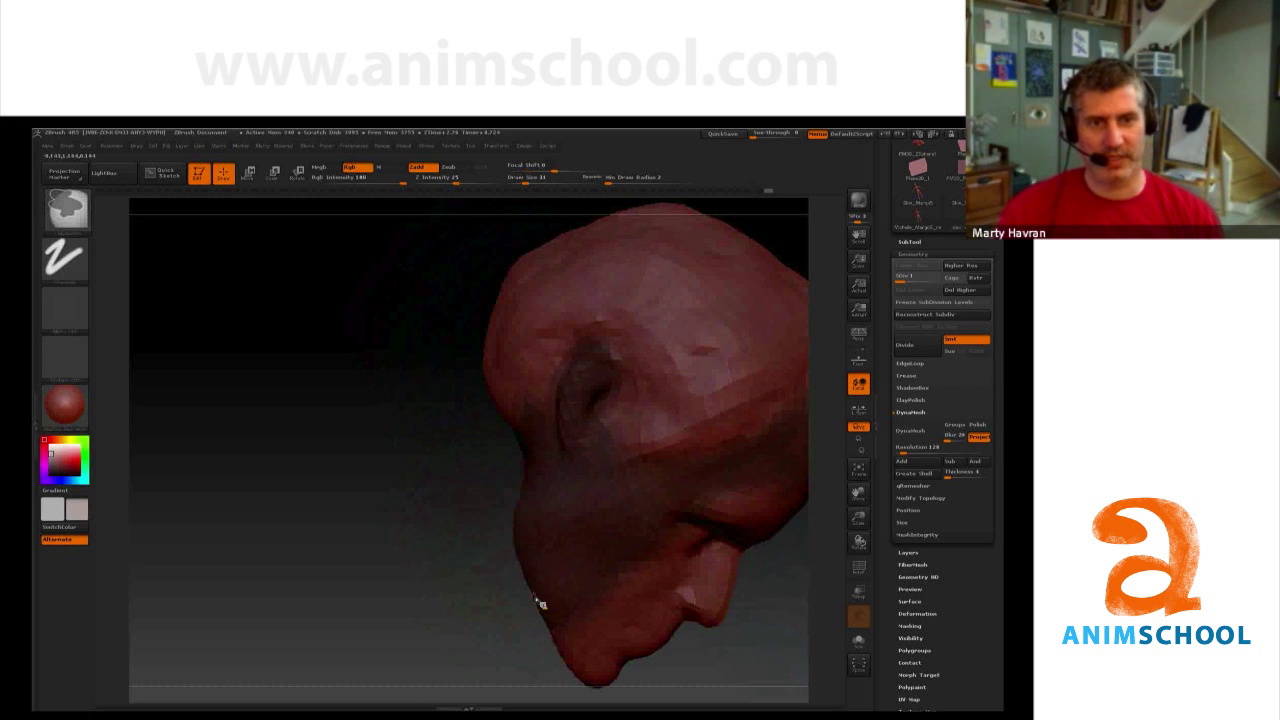
# Step: Build up the hair mass above the masked hairline on the side and top, smoothing its front
pyautogui.moveTo(651, 371); pyautogui.dragTo(648, 448)
pyautogui.moveTo(690, 400); pyautogui.dragTo(642, 459)
pyautogui.moveTo(728, 388)
pyautogui.mouseDown()
pyautogui.moveTo(700, 454)
pyautogui.moveTo(722, 414)
pyautogui.moveTo(652, 354)
pyautogui.mouseUp()
pyautogui.moveTo(440, 470)
pyautogui.mouseDown()
pyautogui.moveTo(389, 506)
pyautogui.moveTo(374, 488)
pyautogui.mouseUp()
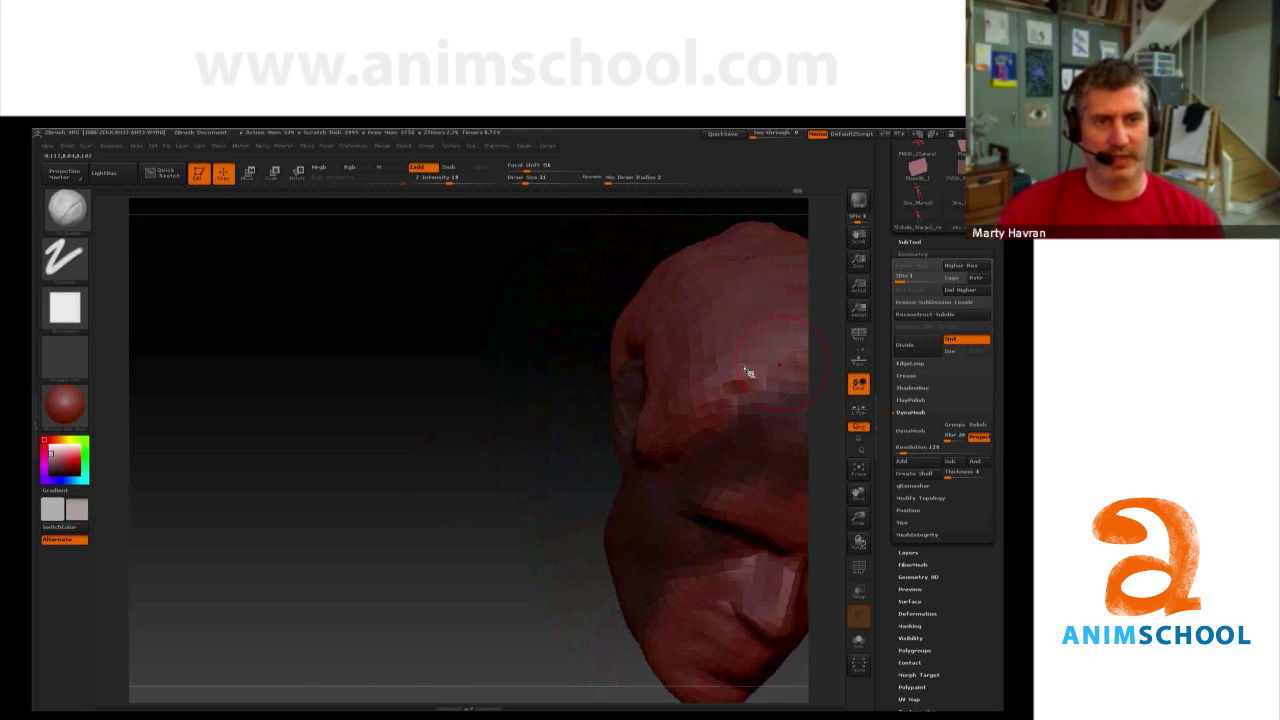
pyautogui.moveTo(577, 418); pyautogui.dragTo(587, 313)
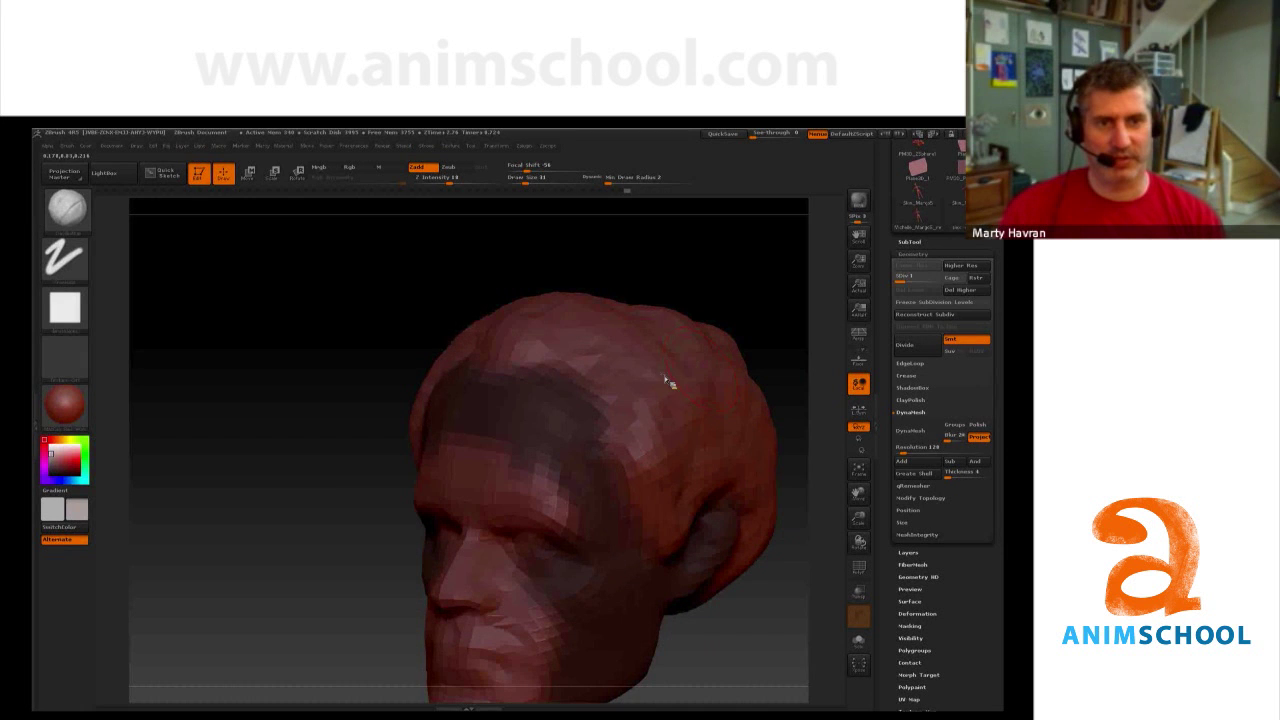
pyautogui.moveTo(370, 310)
pyautogui.mouseDown()
pyautogui.moveTo(480, 292)
pyautogui.moveTo(295, 401)
pyautogui.moveTo(291, 458)
pyautogui.mouseUp()
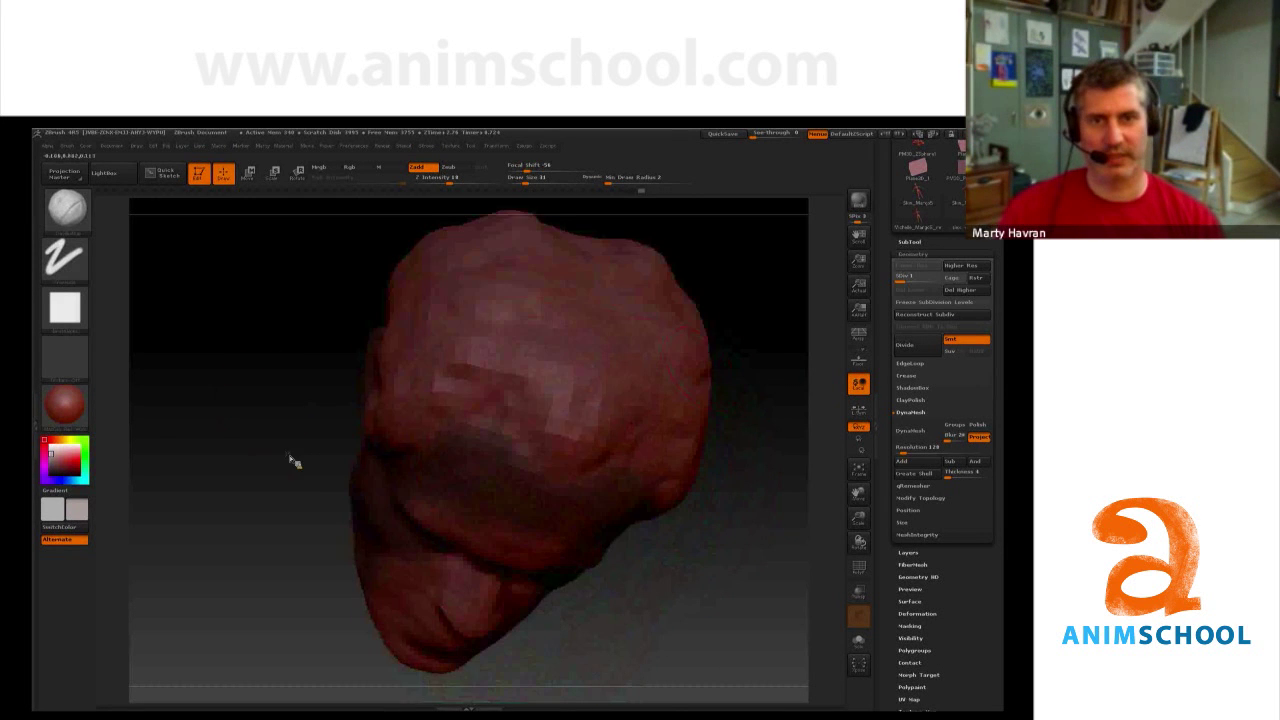
pyautogui.moveTo(482, 291)
pyautogui.keyDown('shift'); pyautogui.mouseDown()
pyautogui.moveTo(467, 279)
pyautogui.moveTo(490, 216)
pyautogui.moveTo(480, 287)
pyautogui.moveTo(602, 310)
pyautogui.moveTo(536, 244)
pyautogui.moveTo(421, 373)
pyautogui.moveTo(394, 350)
pyautogui.moveTo(402, 422)
pyautogui.mouseUp(); pyautogui.keyUp('shift')
pyautogui.moveTo(289, 430); pyautogui.dragTo(291, 377)
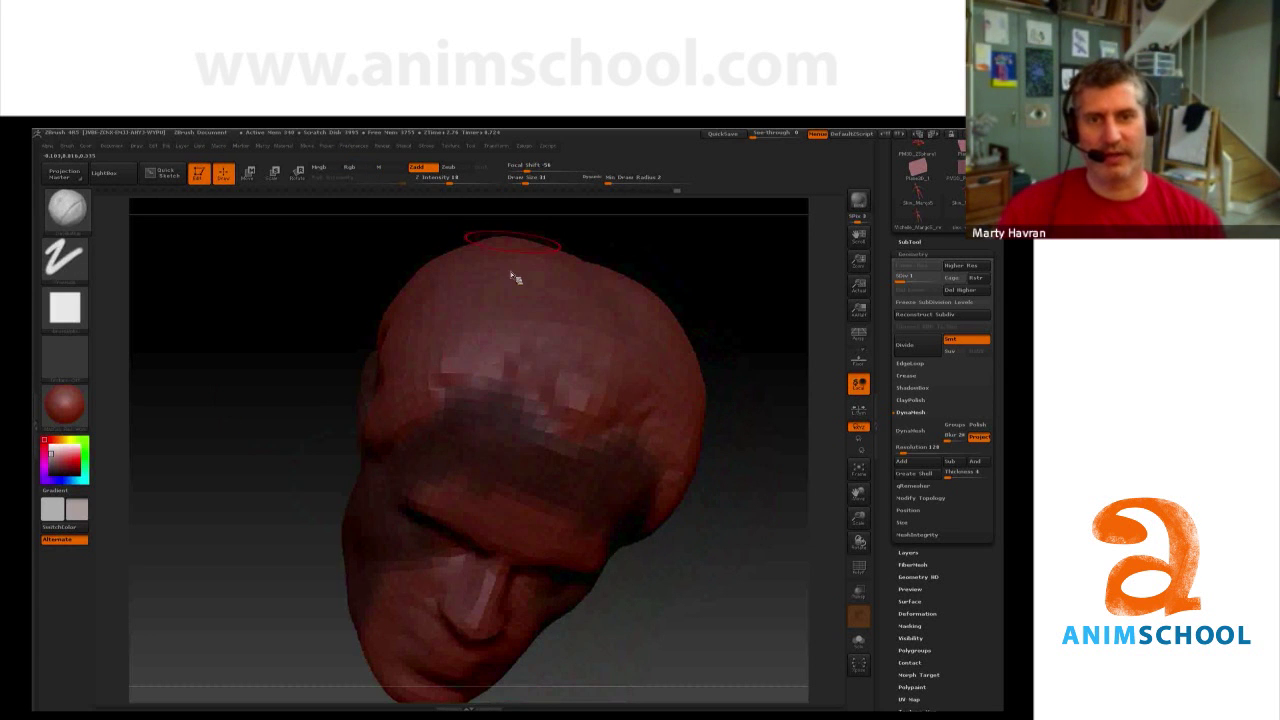
# Step: Set the draw size to 14, subdivide the head mesh and switch it to subdivision level 2
pyautogui.moveTo(472, 372); pyautogui.dragTo(461, 373)
pyautogui.press('s')
pyautogui.click(453, 362)
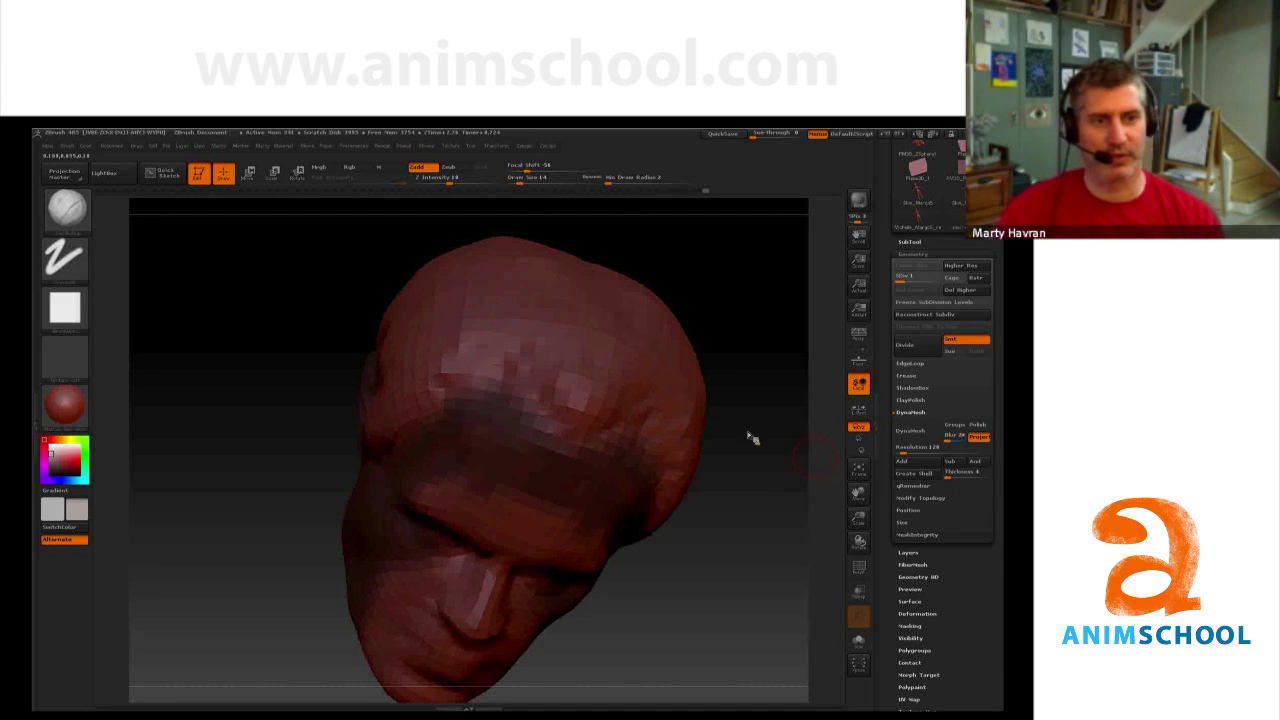
pyautogui.hotkey('ctrl', 'd')
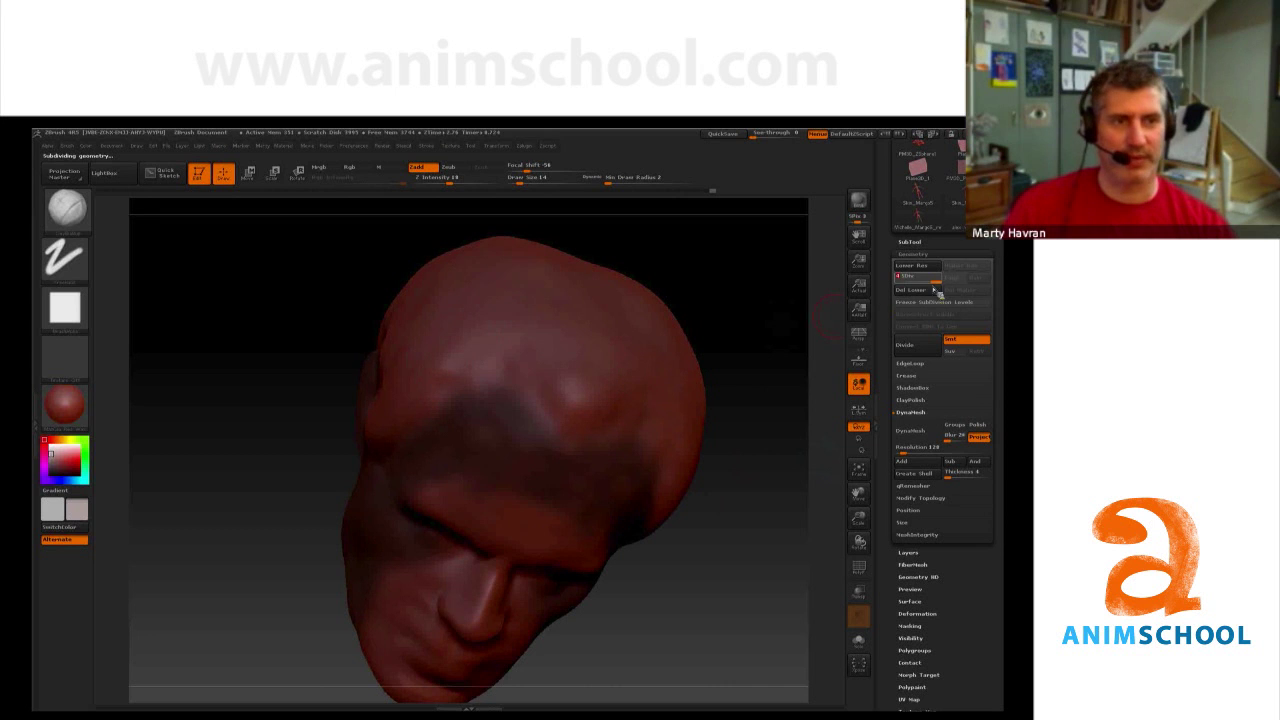
pyautogui.moveTo(937, 284); pyautogui.dragTo(916, 284)
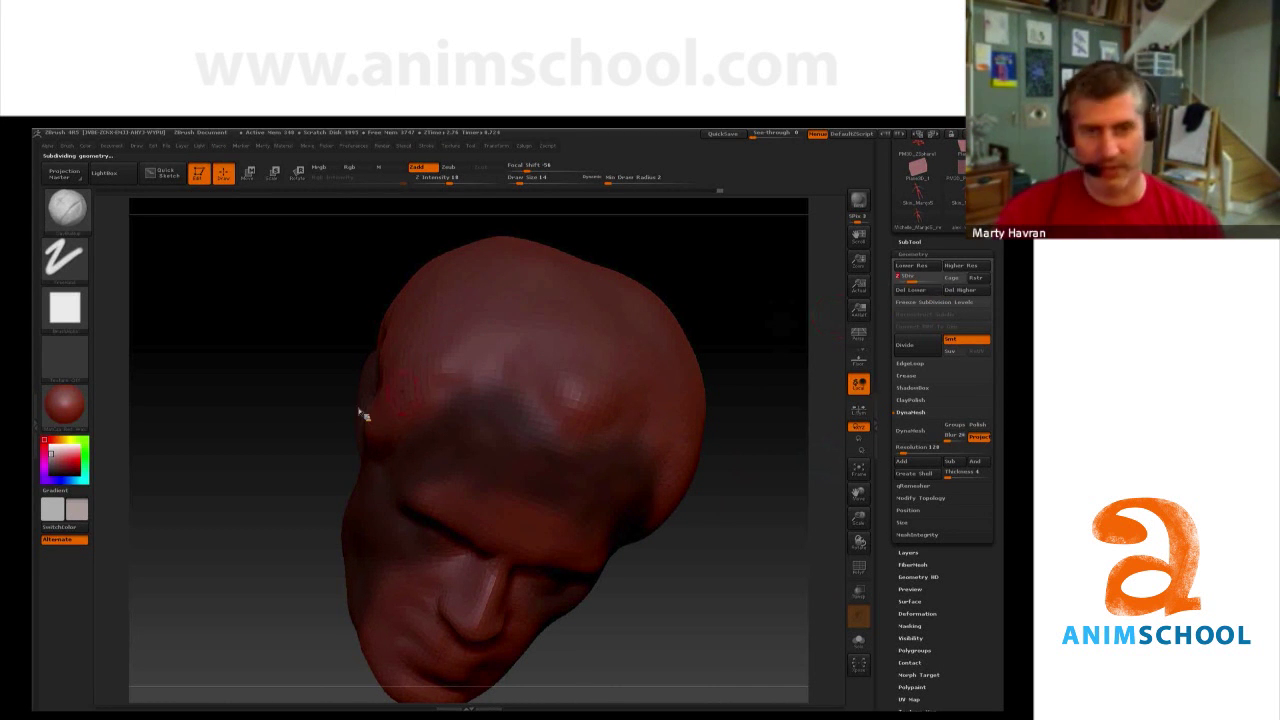
# Step: Sculpt the front of the hair mass just above the masked hairline
pyautogui.moveTo(573, 380); pyautogui.dragTo(463, 350)
pyautogui.moveTo(297, 374); pyautogui.dragTo(246, 416)
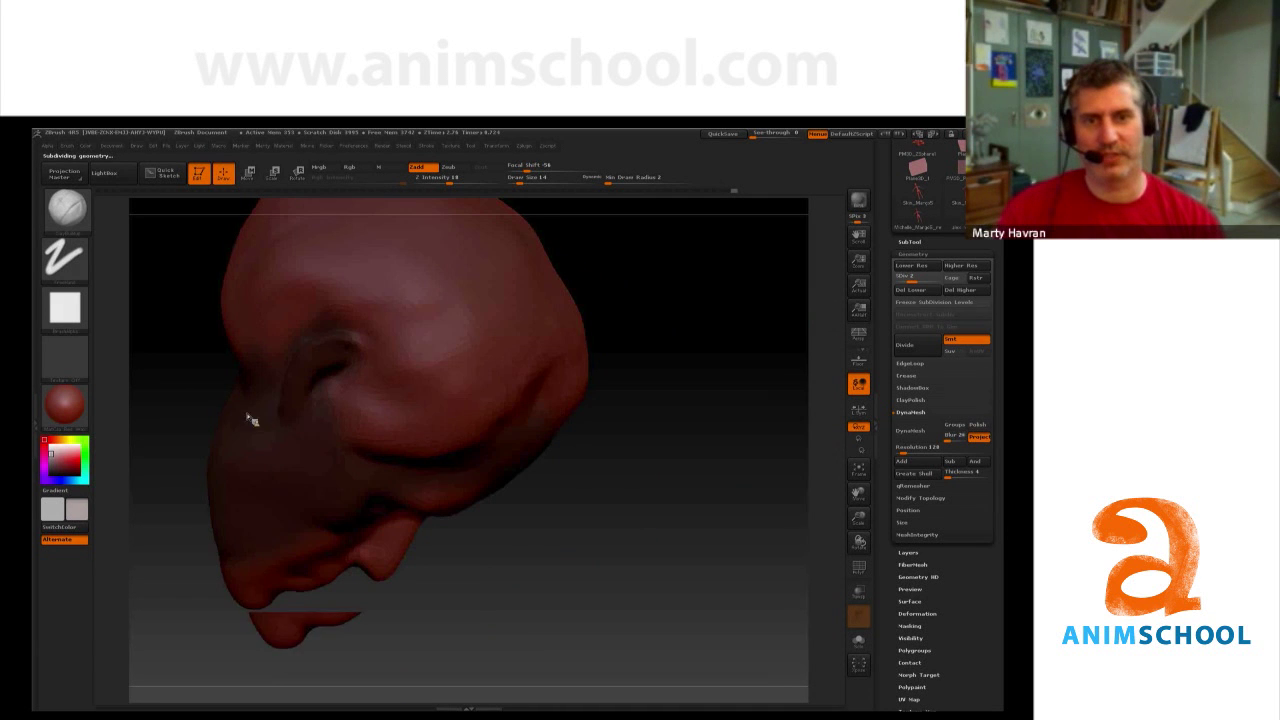
pyautogui.moveTo(666, 397)
pyautogui.mouseDown()
pyautogui.moveTo(529, 270)
pyautogui.moveTo(483, 333)
pyautogui.moveTo(380, 350)
pyautogui.moveTo(397, 370)
pyautogui.moveTo(182, 289)
pyautogui.mouseUp()
# Step: Raise the head to the highest subdivision level and sculpt a whorl of curved hair strands at the crown
pyautogui.press('s')
pyautogui.moveTo(685, 485); pyautogui.dragTo(640, 474)
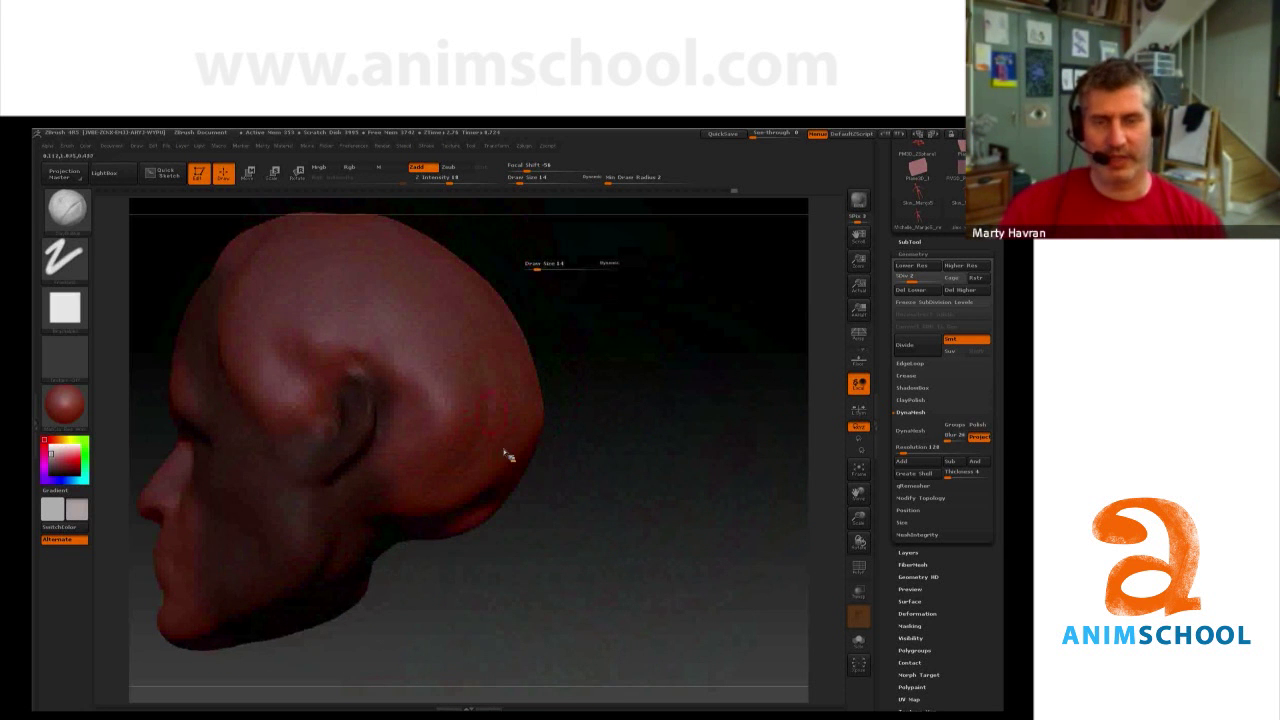
pyautogui.moveTo(645, 436); pyautogui.dragTo(566, 381)
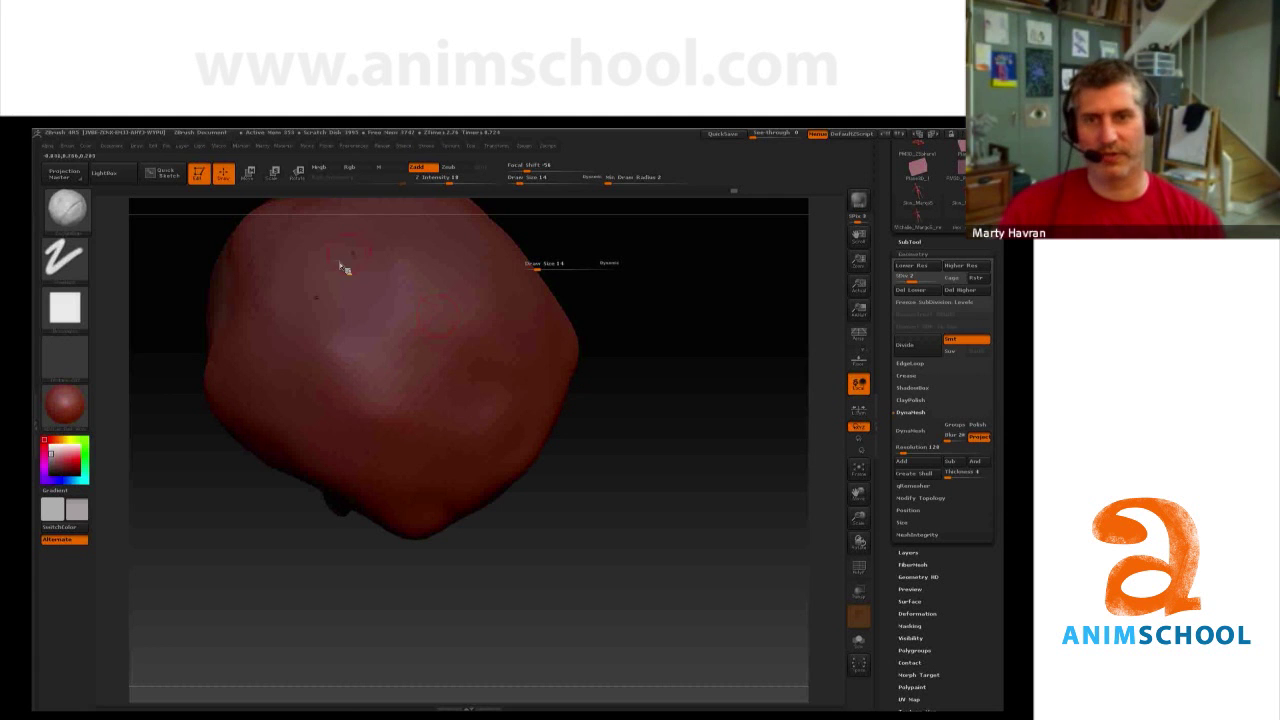
pyautogui.hotkey('ctrl', 'd')
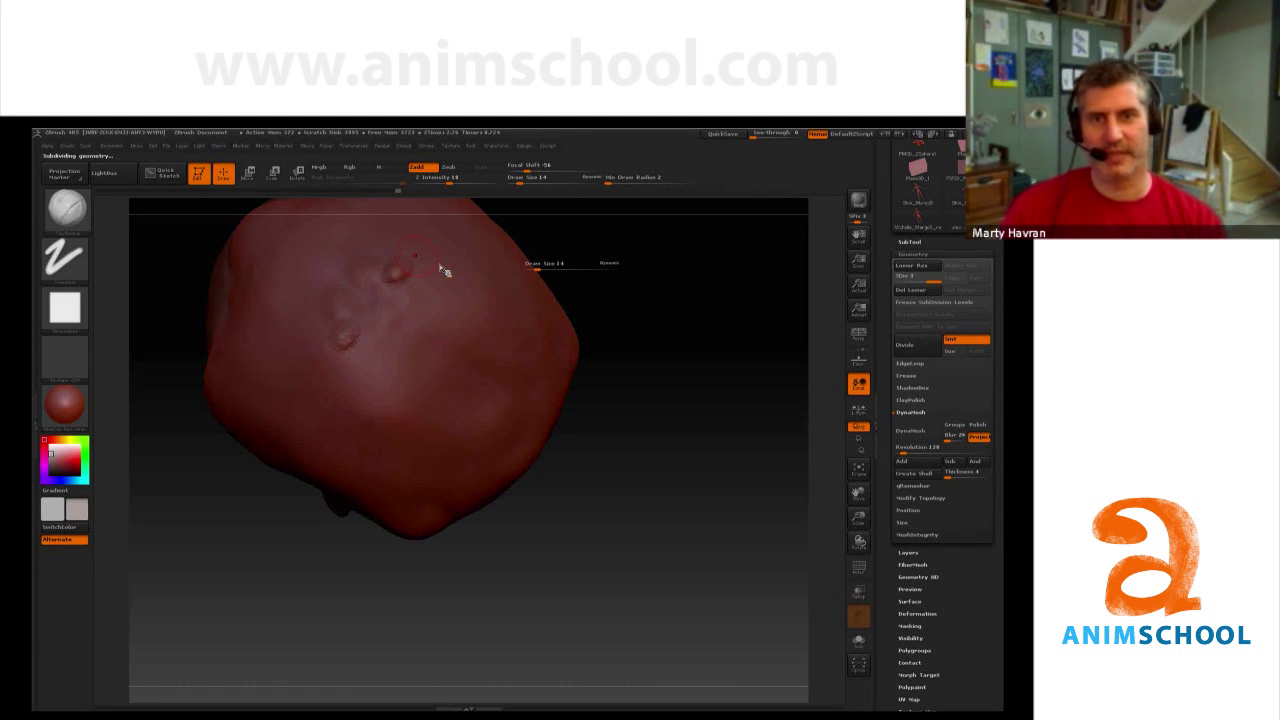
pyautogui.moveTo(406, 281)
pyautogui.mouseDown()
pyautogui.moveTo(401, 357)
pyautogui.moveTo(358, 345)
pyautogui.mouseUp()
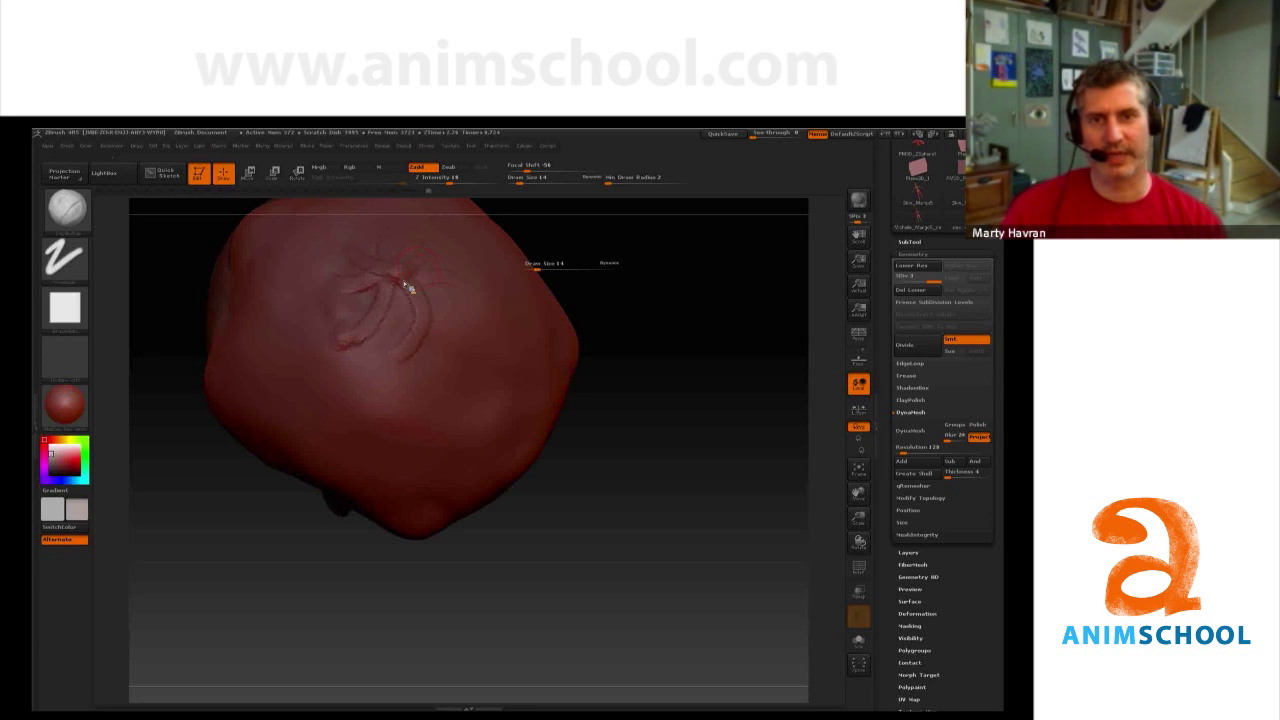
pyautogui.moveTo(582, 416); pyautogui.dragTo(614, 466)
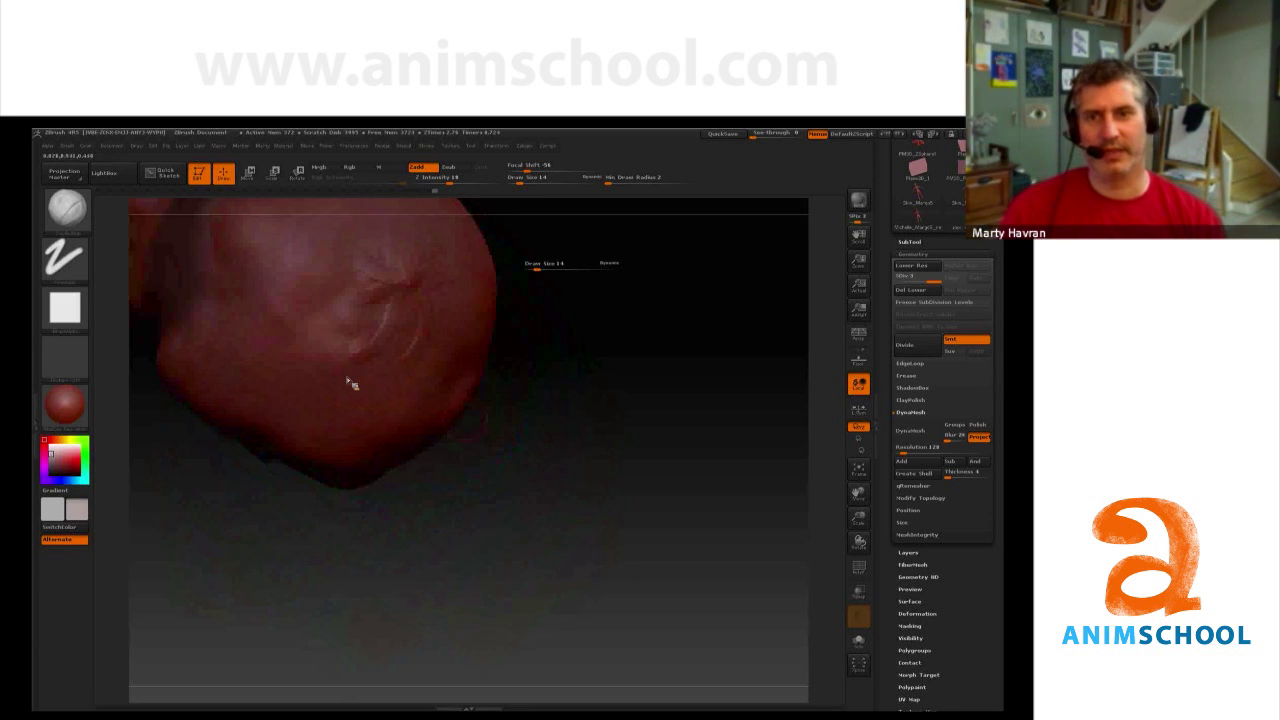
# Step: Mask a parting line from the front hairline to the crown and sculpt hair strands beside it
pyautogui.keyDown('alt'); pyautogui.moveTo(347, 379); pyautogui.dragTo(322, 544); pyautogui.keyUp('alt')
pyautogui.moveTo(270, 338); pyautogui.dragTo(338, 397)
pyautogui.hotkey('ctrl', 'z')
pyautogui.moveTo(264, 338)
pyautogui.keyDown('ctrl'); pyautogui.mouseDown()
pyautogui.moveTo(350, 406)
pyautogui.moveTo(260, 338)
pyautogui.moveTo(236, 344)
pyautogui.moveTo(259, 328)
pyautogui.mouseUp(); pyautogui.keyUp('ctrl')
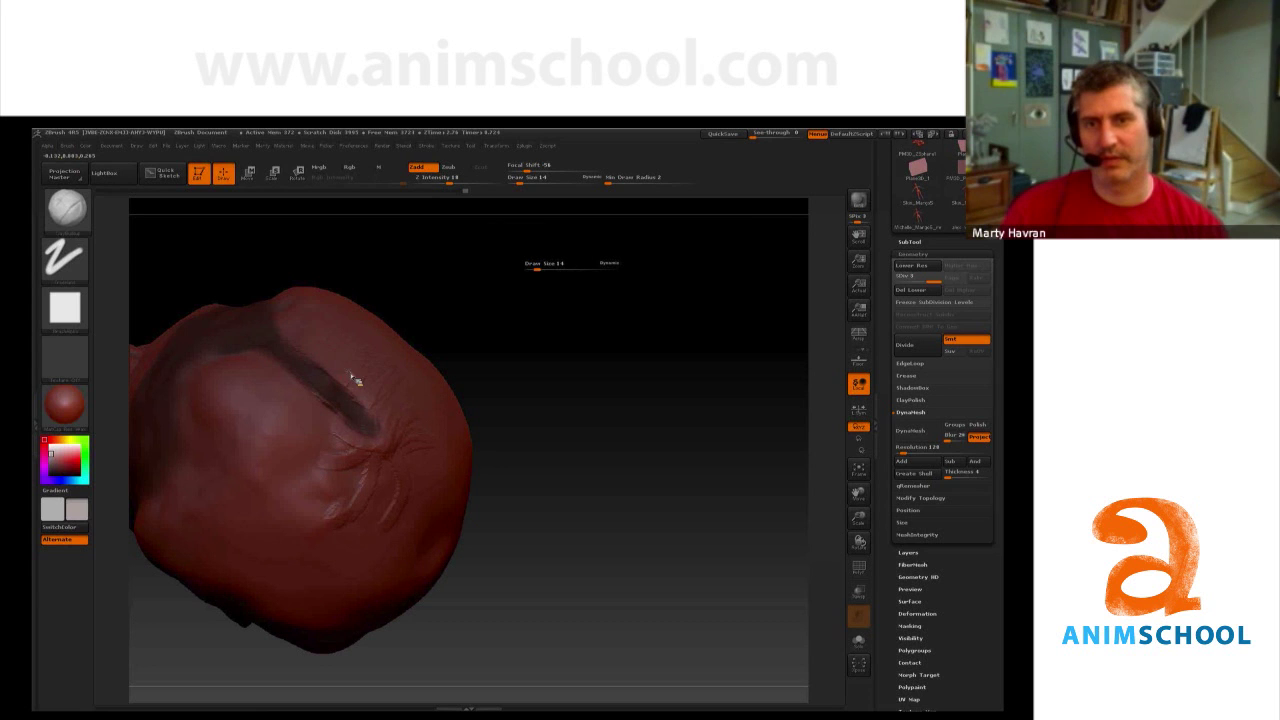
pyautogui.moveTo(341, 370); pyautogui.dragTo(320, 468)
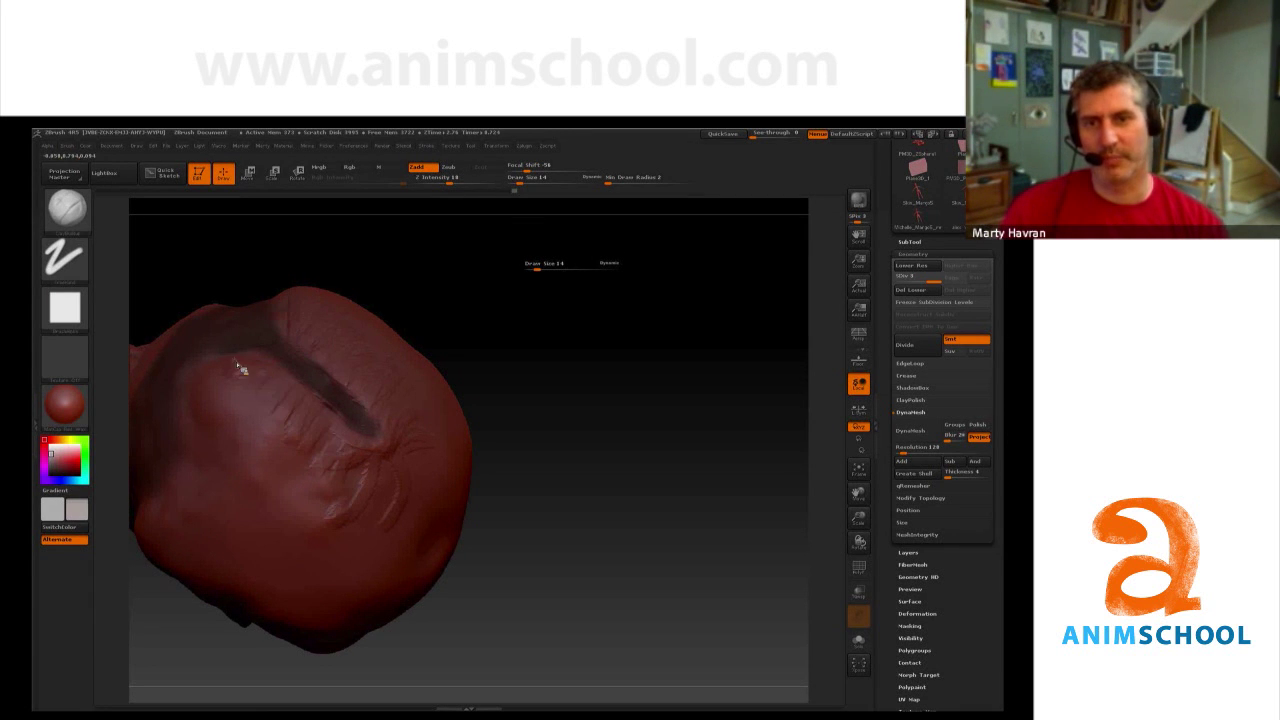
# Step: Clear the crown end of the parting mask and sculpt fine hair strands down the side above the ear
pyautogui.moveTo(374, 425)
pyautogui.keyDown('ctrl'); pyautogui.keyDown('alt'); pyautogui.mouseDown()
pyautogui.moveTo(316, 362)
pyautogui.moveTo(388, 434)
pyautogui.mouseUp(); pyautogui.keyUp('alt'); pyautogui.keyUp('ctrl')
pyautogui.moveTo(532, 466)
pyautogui.mouseDown()
pyautogui.moveTo(554, 457)
pyautogui.moveTo(551, 397)
pyautogui.mouseUp()
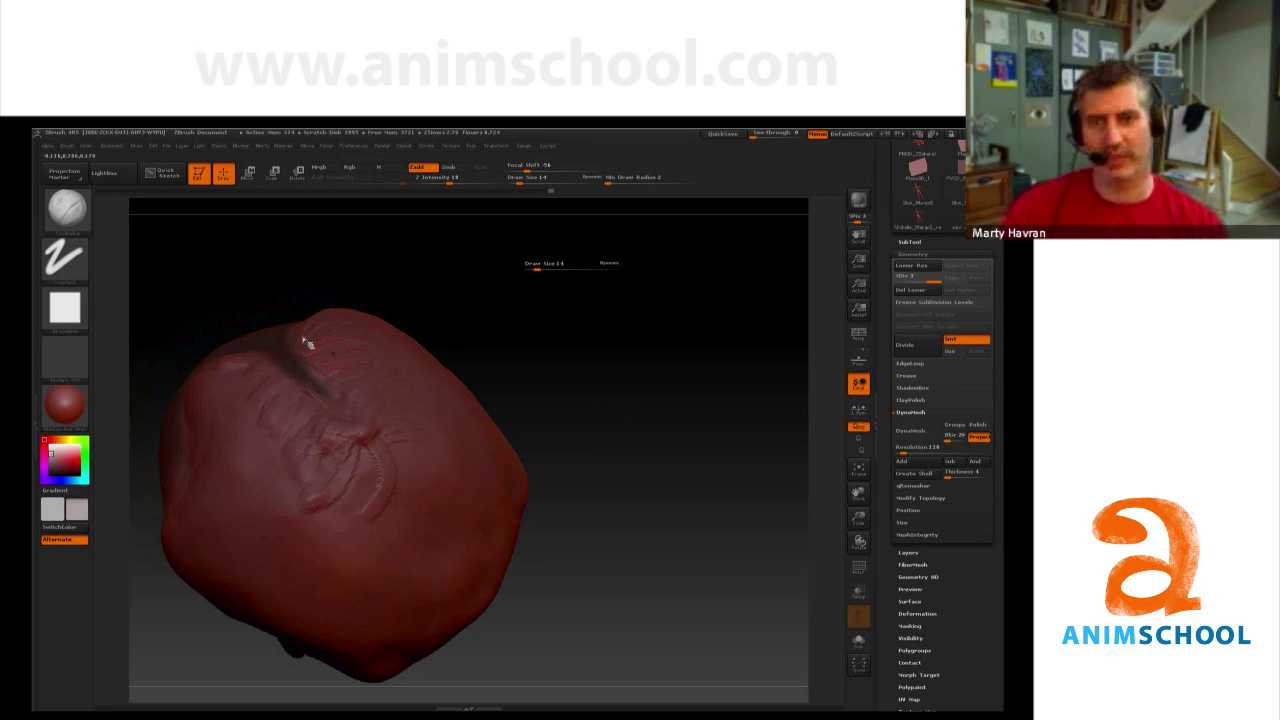
pyautogui.moveTo(616, 448)
pyautogui.mouseDown()
pyautogui.moveTo(625, 398)
pyautogui.moveTo(661, 368)
pyautogui.moveTo(578, 412)
pyautogui.moveTo(572, 402)
pyautogui.mouseUp()
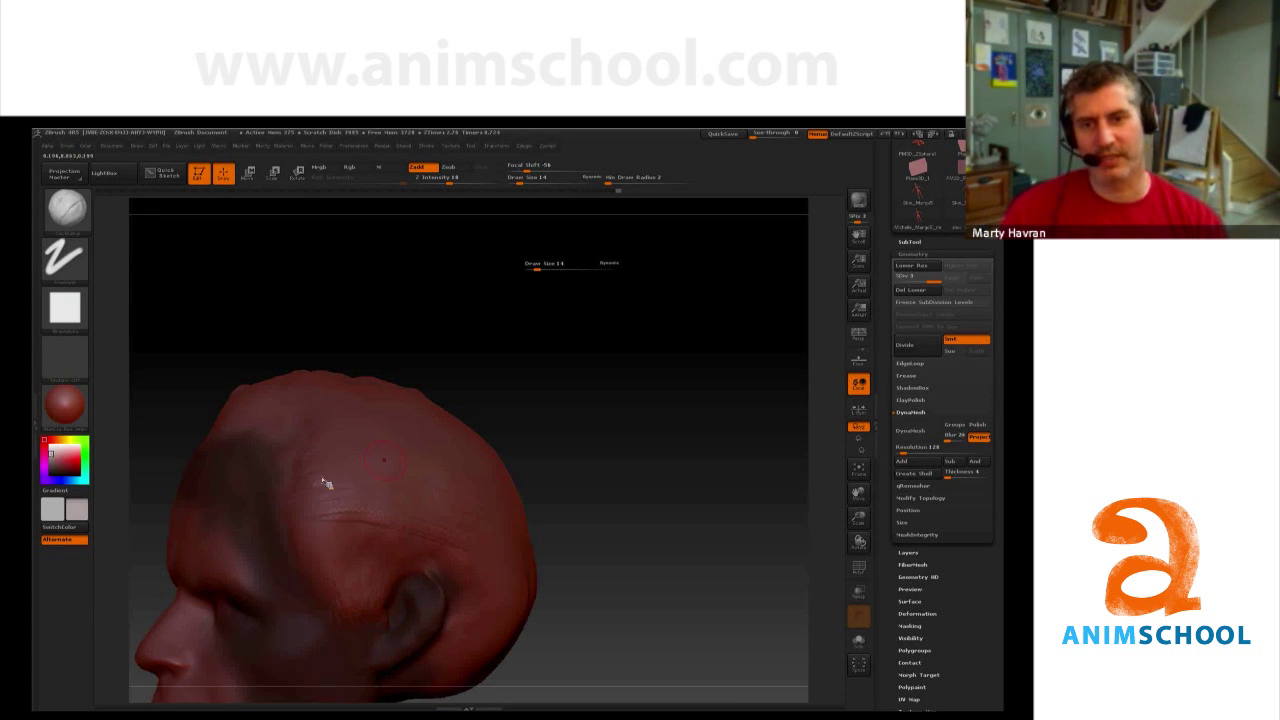
pyautogui.moveTo(609, 460)
pyautogui.mouseDown()
pyautogui.moveTo(597, 434)
pyautogui.moveTo(619, 418)
pyautogui.mouseUp()
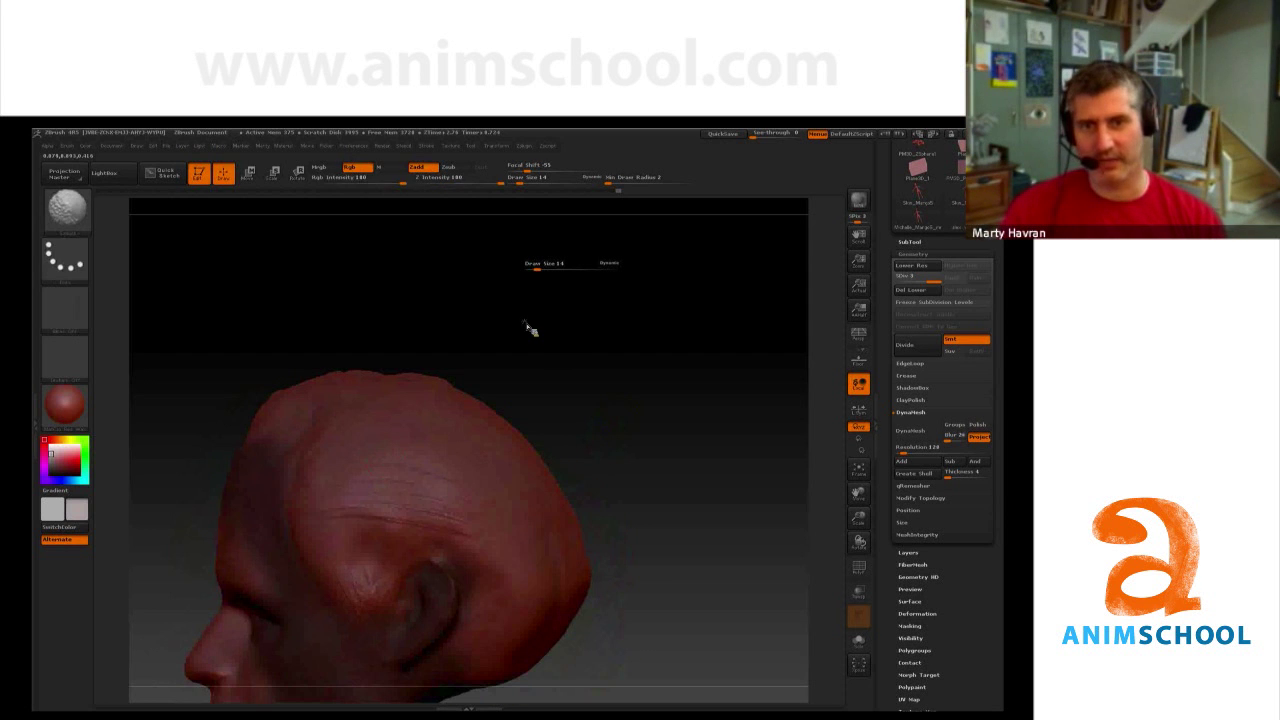
# Step: Set the draw size to 20 and sculpt downward hair strands on the back of the head behind the ear
pyautogui.press('shift')
pyautogui.keyDown('alt'); pyautogui.moveTo(577, 406); pyautogui.dragTo(548, 398); pyautogui.keyUp('alt')
pyautogui.click(541, 270)
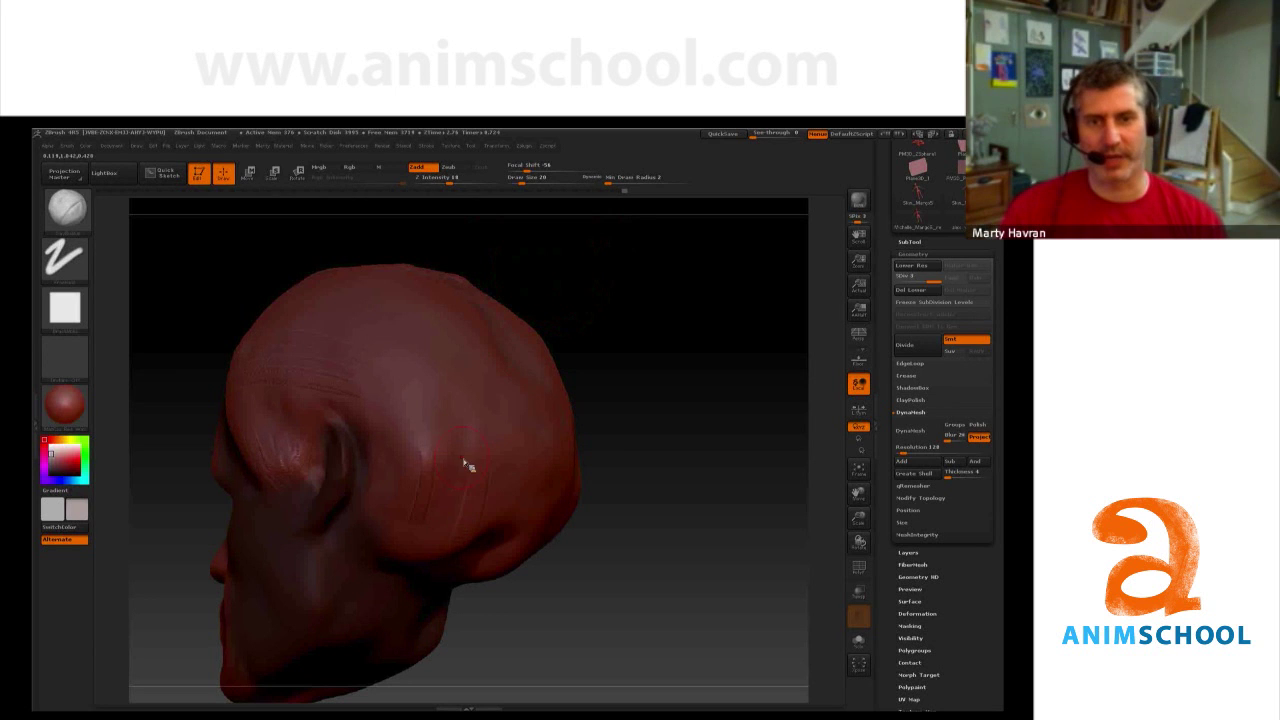
pyautogui.moveTo(412, 430); pyautogui.dragTo(401, 493)
pyautogui.moveTo(378, 416); pyautogui.dragTo(394, 508)
pyautogui.moveTo(427, 453)
pyautogui.mouseDown()
pyautogui.moveTo(437, 515)
pyautogui.moveTo(459, 516)
pyautogui.mouseUp()
pyautogui.moveTo(458, 430)
pyautogui.mouseDown()
pyautogui.moveTo(486, 534)
pyautogui.moveTo(543, 512)
pyautogui.mouseUp()
pyautogui.moveTo(496, 444); pyautogui.dragTo(476, 518)
pyautogui.moveTo(406, 362)
pyautogui.mouseDown()
pyautogui.moveTo(412, 466)
pyautogui.moveTo(450, 470)
pyautogui.mouseUp()
pyautogui.moveTo(473, 368)
pyautogui.mouseDown()
pyautogui.moveTo(478, 460)
pyautogui.moveTo(510, 472)
pyautogui.mouseUp()
# Step: Enlarge the brush and sculpt broader hair strands across the upper back of the head
pyautogui.press(']')
pyautogui.moveTo(322, 346); pyautogui.dragTo(394, 452)
pyautogui.moveTo(336, 311)
pyautogui.mouseDown()
pyautogui.moveTo(370, 392)
pyautogui.moveTo(408, 361)
pyautogui.mouseUp()
pyautogui.moveTo(466, 322); pyautogui.dragTo(482, 385)
pyautogui.moveTo(310, 350)
pyautogui.mouseDown()
pyautogui.moveTo(370, 394)
pyautogui.moveTo(338, 384)
pyautogui.mouseUp()
# Step: Sculpt long, near-vertical hair strands from the crown down across the back of the head
pyautogui.moveTo(728, 415); pyautogui.dragTo(622, 445)
pyautogui.moveTo(479, 338); pyautogui.dragTo(496, 448)
pyautogui.moveTo(460, 362); pyautogui.dragTo(468, 464)
pyautogui.moveTo(490, 330); pyautogui.dragTo(504, 440)
pyautogui.moveTo(522, 310); pyautogui.dragTo(526, 472)
pyautogui.moveTo(566, 298); pyautogui.dragTo(552, 406)
pyautogui.moveTo(484, 300); pyautogui.dragTo(491, 380)
pyautogui.moveTo(441, 298); pyautogui.dragTo(430, 388)
pyautogui.moveTo(545, 320); pyautogui.dragTo(570, 438)
pyautogui.moveTo(560, 334); pyautogui.dragTo(588, 428)
pyautogui.moveTo(460, 428); pyautogui.dragTo(465, 498)
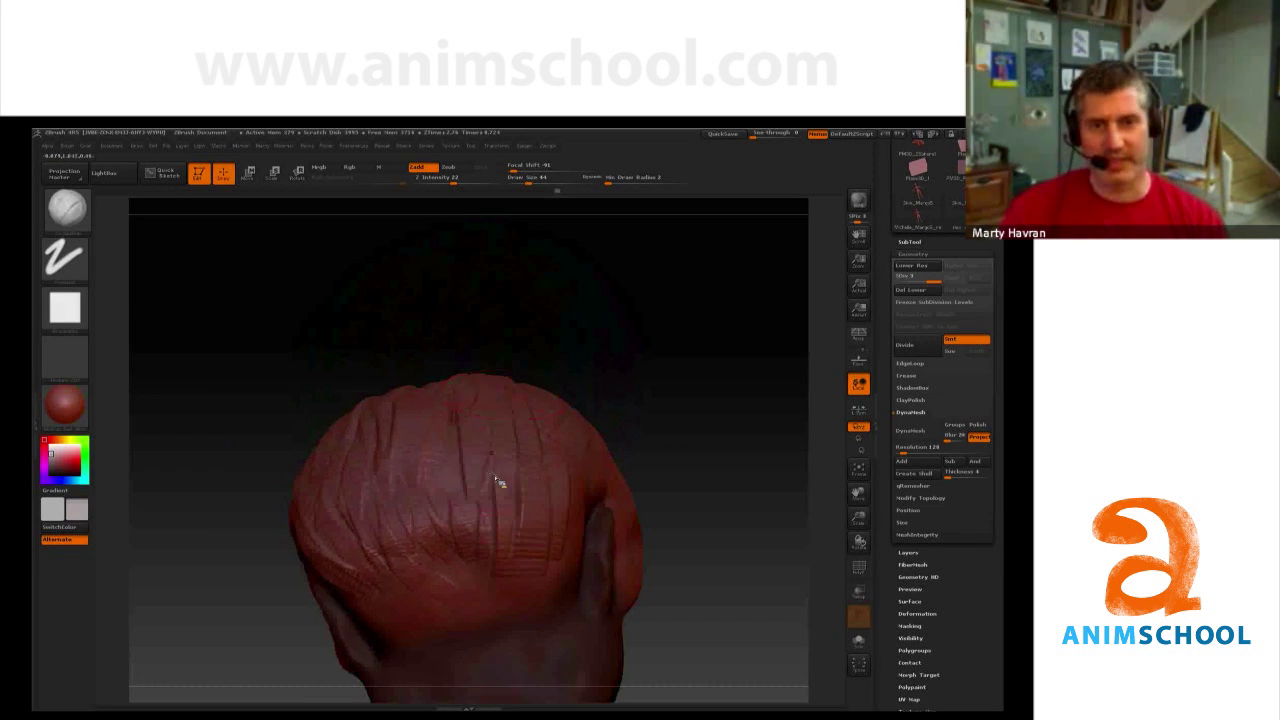
pyautogui.moveTo(420, 428); pyautogui.dragTo(426, 490)
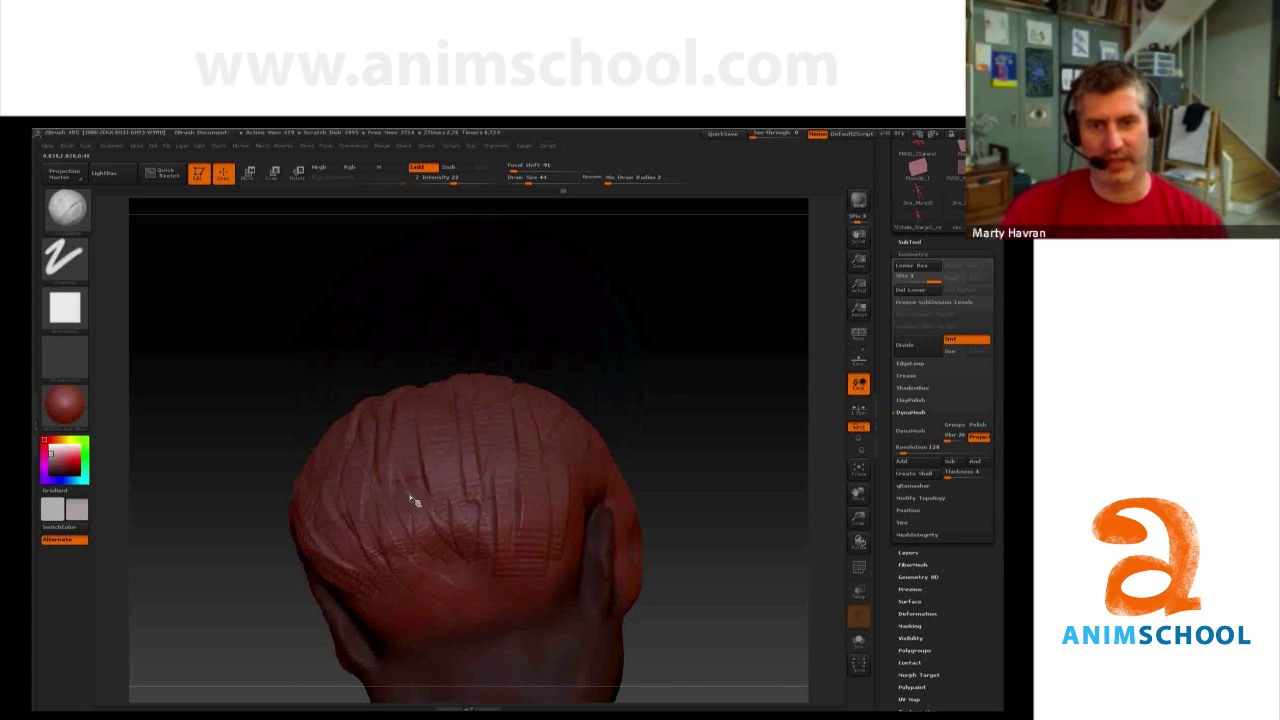
# Step: Sculpt wide diagonal hair clumps over the back of the head between the crown and the ear
pyautogui.moveTo(657, 355); pyautogui.dragTo(642, 390)
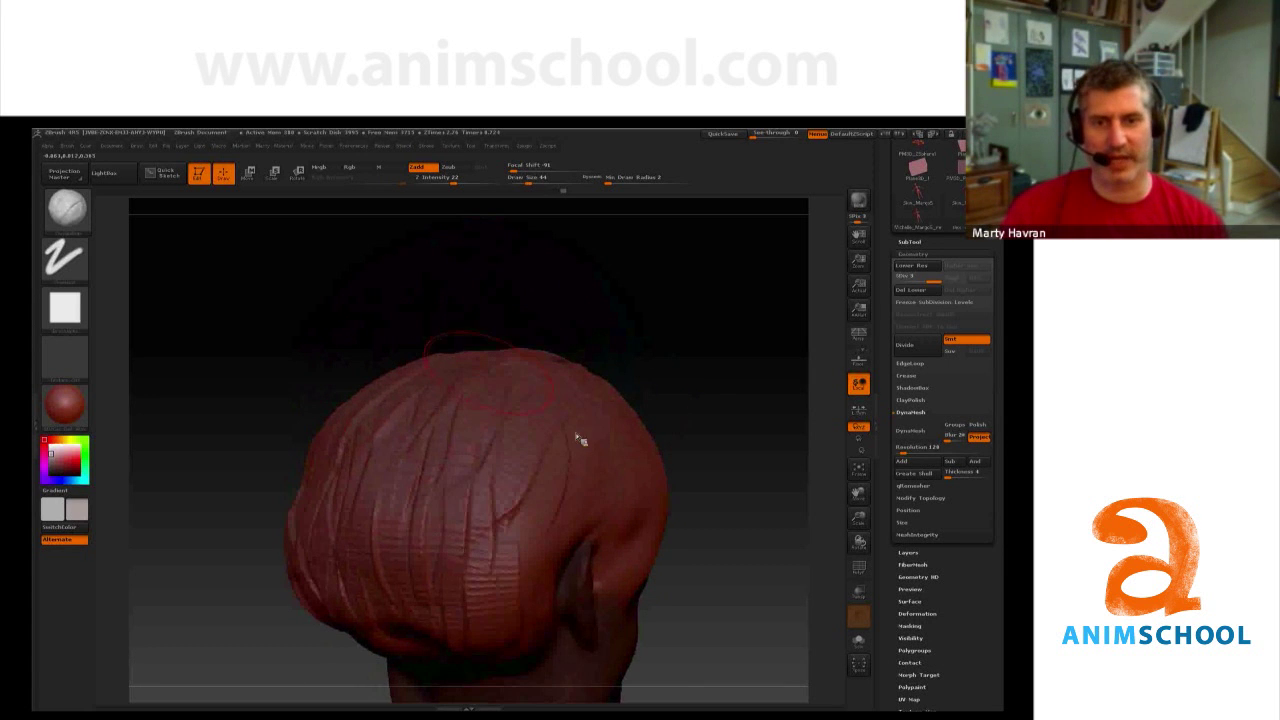
pyautogui.moveTo(650, 342); pyautogui.dragTo(660, 349)
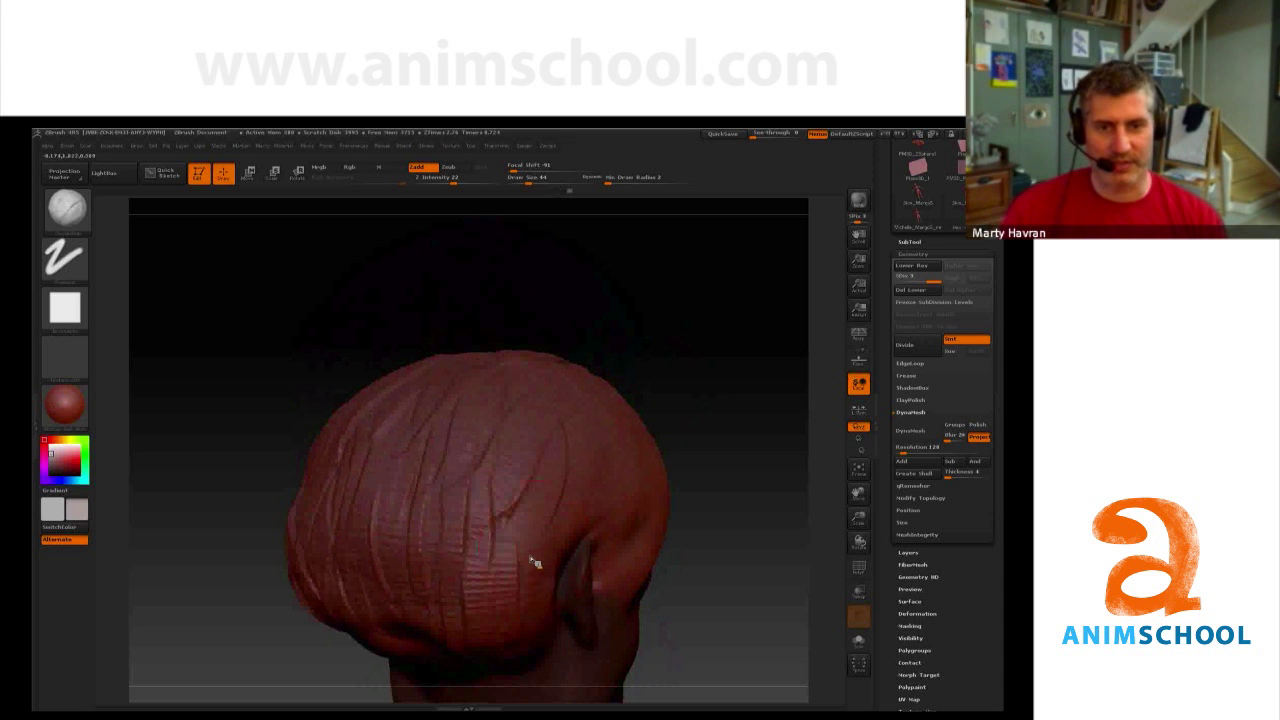
pyautogui.moveTo(584, 527)
pyautogui.mouseDown()
pyautogui.moveTo(606, 430)
pyautogui.moveTo(544, 512)
pyautogui.moveTo(456, 439)
pyautogui.moveTo(400, 510)
pyautogui.moveTo(488, 368)
pyautogui.mouseUp()
pyautogui.moveTo(560, 406)
pyautogui.mouseDown()
pyautogui.moveTo(533, 516)
pyautogui.moveTo(545, 527)
pyautogui.moveTo(549, 489)
pyautogui.mouseUp()
# Step: Reduce the draw size, raise the focal shift and sculpt swept hair clumps above and behind the ear
pyautogui.press('s')
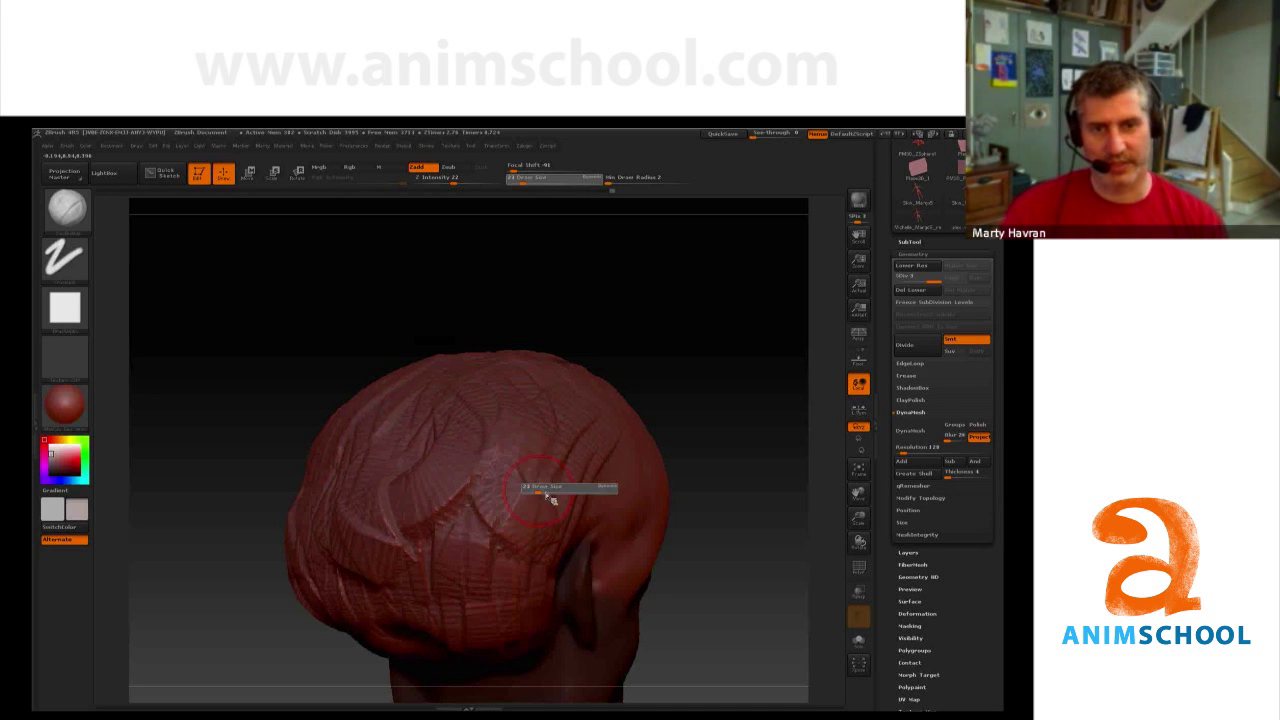
pyautogui.moveTo(515, 172); pyautogui.dragTo(546, 172)
pyautogui.moveTo(596, 468)
pyautogui.mouseDown()
pyautogui.moveTo(590, 501)
pyautogui.moveTo(611, 419)
pyautogui.moveTo(472, 480)
pyautogui.mouseUp()
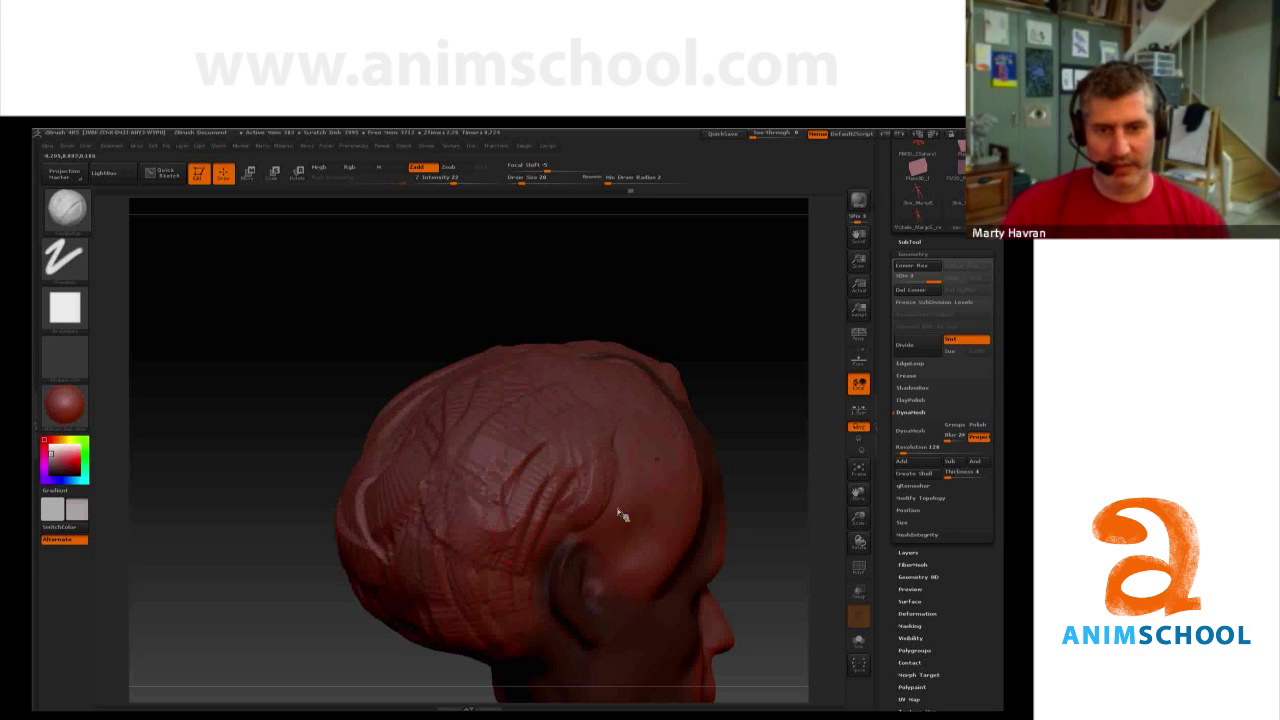
# Step: Lower the focal shift, adjust the draw size and sculpt curved hair strands down the temple in front of the ear
pyautogui.moveTo(624, 424); pyautogui.dragTo(642, 524)
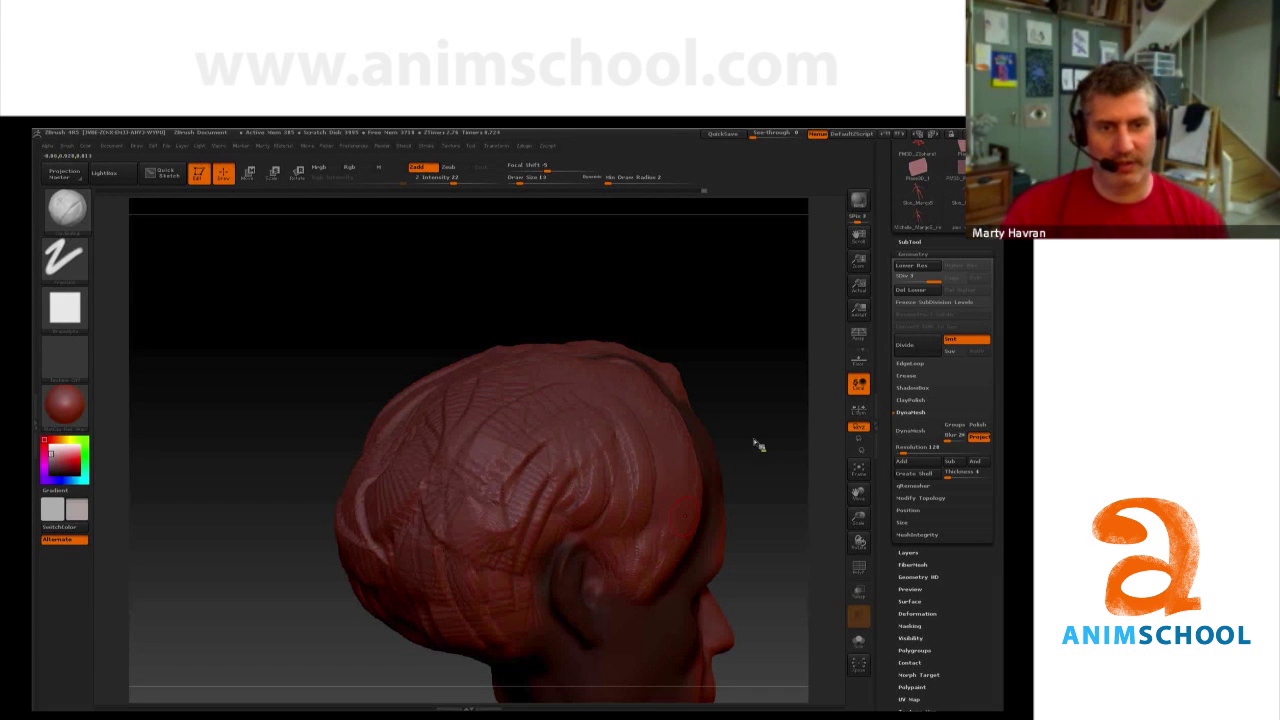
pyautogui.moveTo(736, 448); pyautogui.dragTo(742, 453)
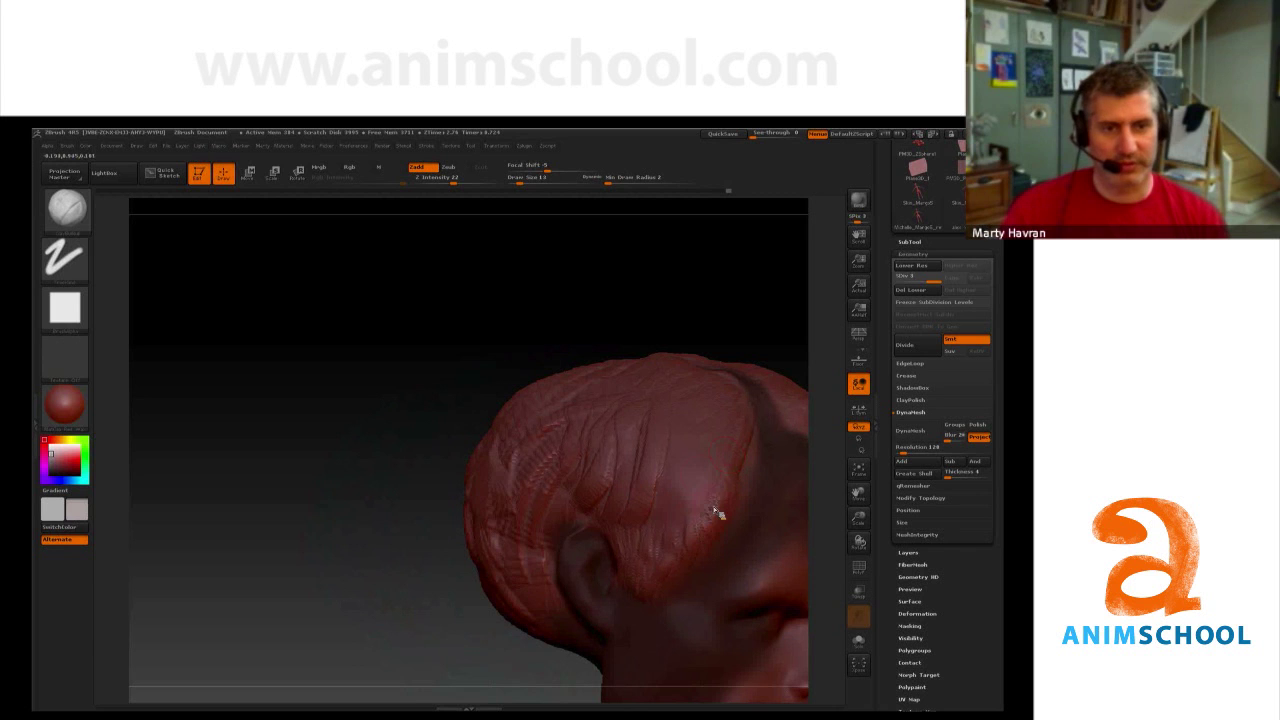
pyautogui.press('s')
pyautogui.moveTo(638, 422); pyautogui.dragTo(645, 425)
pyautogui.moveTo(554, 170); pyautogui.dragTo(532, 178)
pyautogui.press('s')
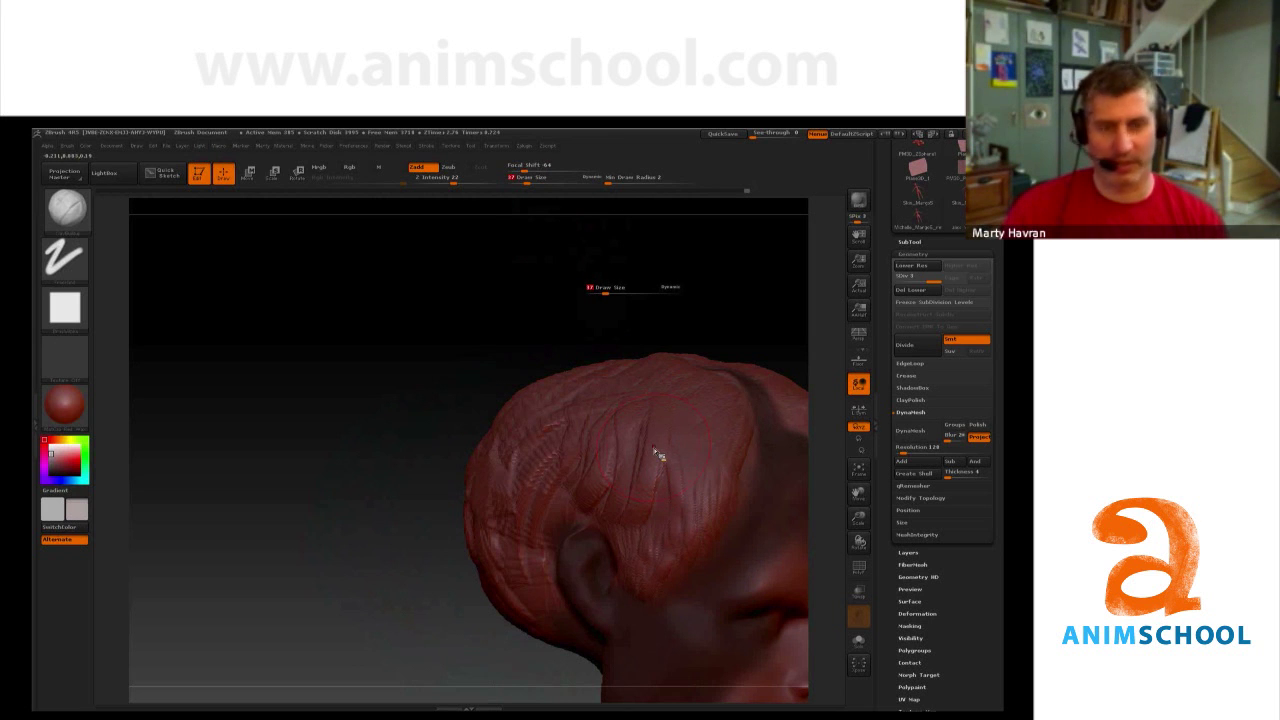
pyautogui.moveTo(600, 298); pyautogui.dragTo(595, 296)
pyautogui.moveTo(704, 401); pyautogui.dragTo(665, 538)
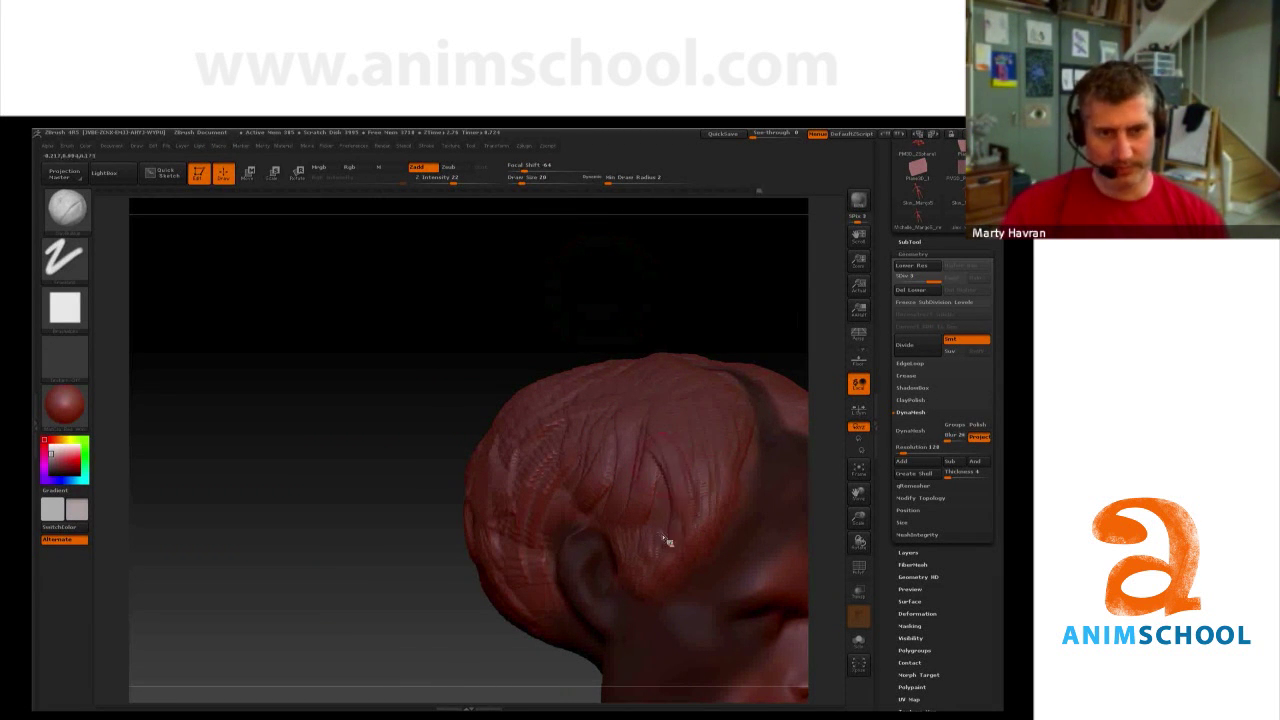
pyautogui.moveTo(637, 457); pyautogui.dragTo(660, 423)
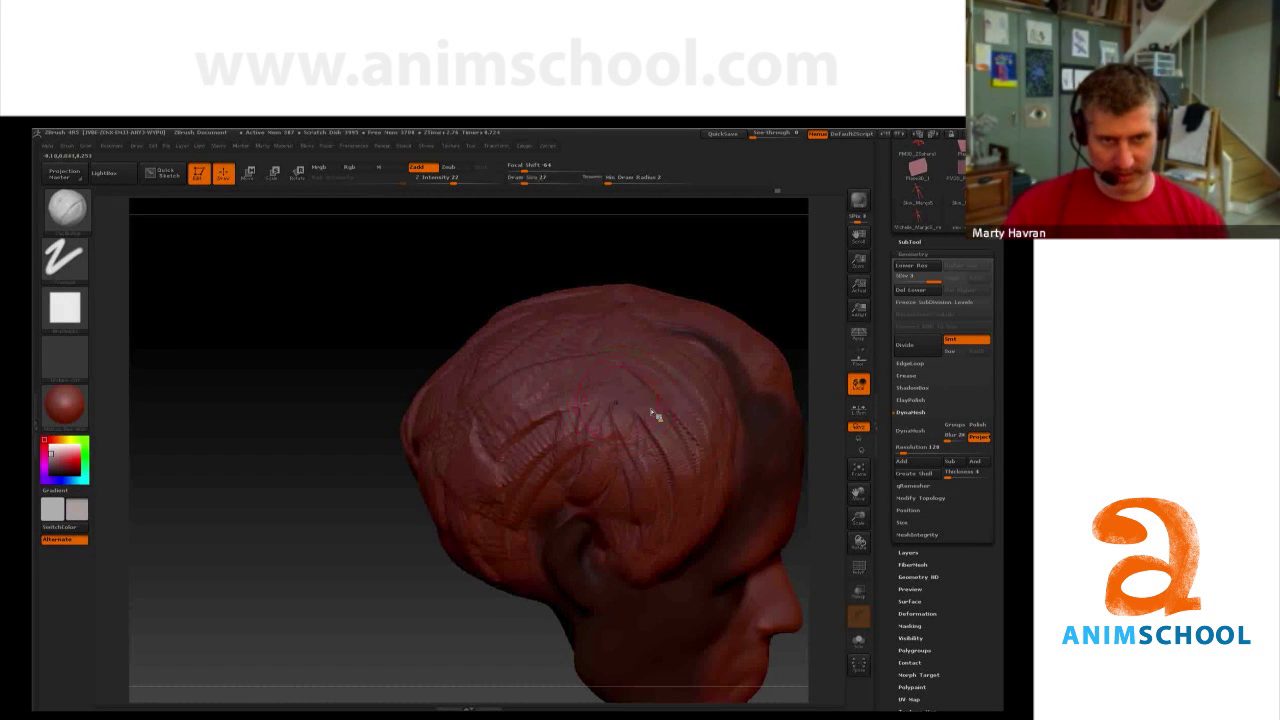
# Step: Sculpt long hair strands from the parting down the side of the head to the ear
pyautogui.moveTo(654, 414); pyautogui.dragTo(643, 351)
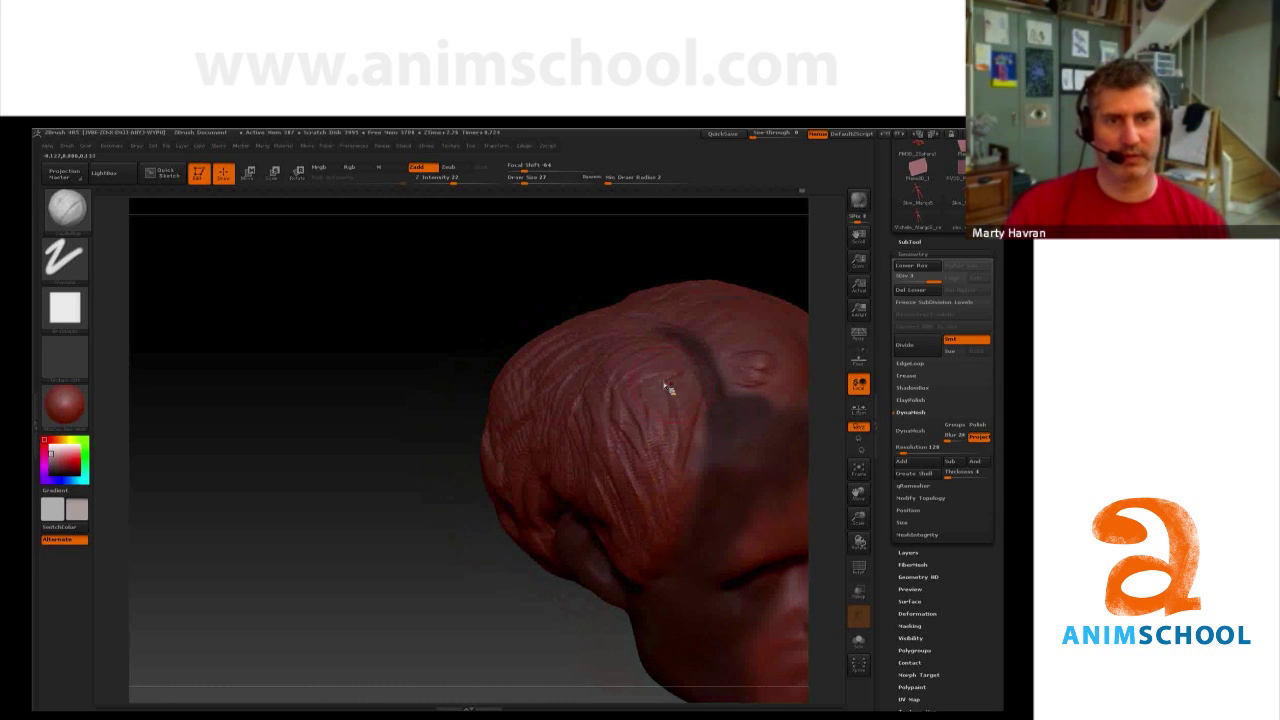
pyautogui.moveTo(665, 386); pyautogui.dragTo(654, 443)
pyautogui.moveTo(659, 343); pyautogui.dragTo(615, 448)
pyautogui.moveTo(582, 362)
pyautogui.mouseDown()
pyautogui.moveTo(577, 471)
pyautogui.moveTo(592, 497)
pyautogui.mouseUp()
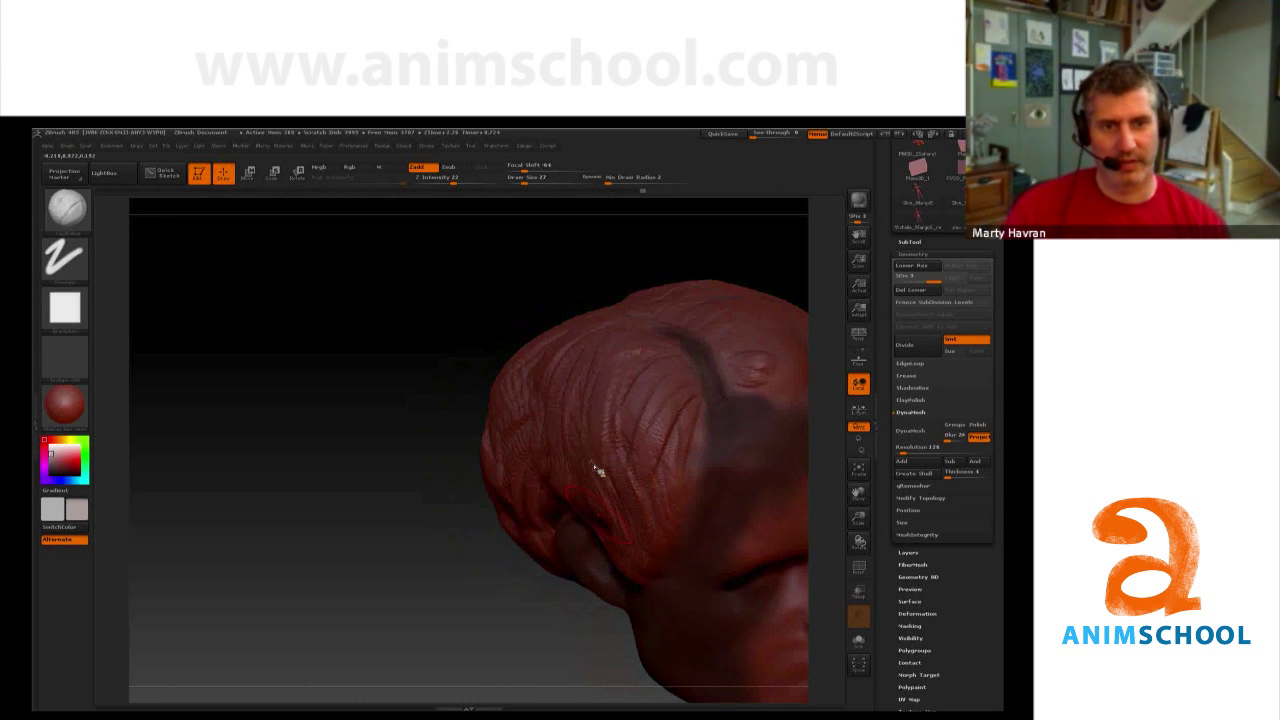
pyautogui.moveTo(574, 350); pyautogui.dragTo(534, 431)
# Step: Sculpt short strands into the hair just below the crown at the back of the head
pyautogui.moveTo(413, 394); pyautogui.dragTo(595, 320)
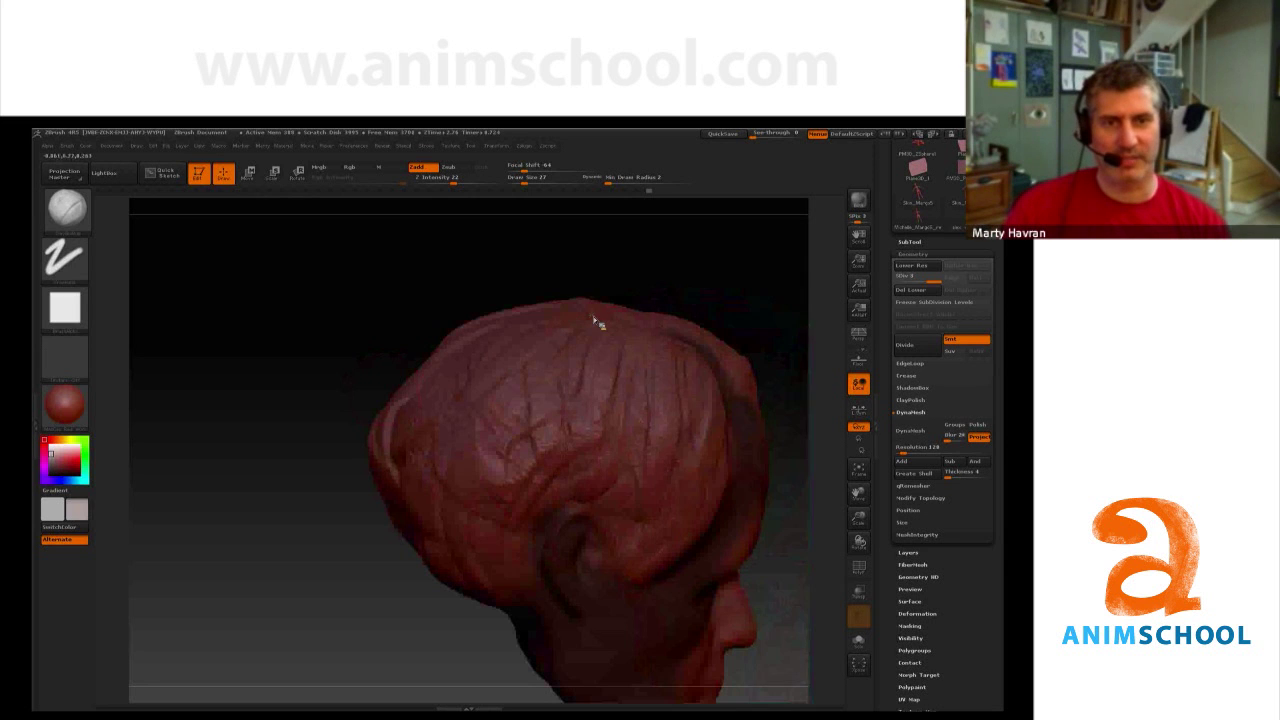
pyautogui.moveTo(505, 310)
pyautogui.mouseDown()
pyautogui.moveTo(547, 390)
pyautogui.moveTo(490, 380)
pyautogui.mouseUp()
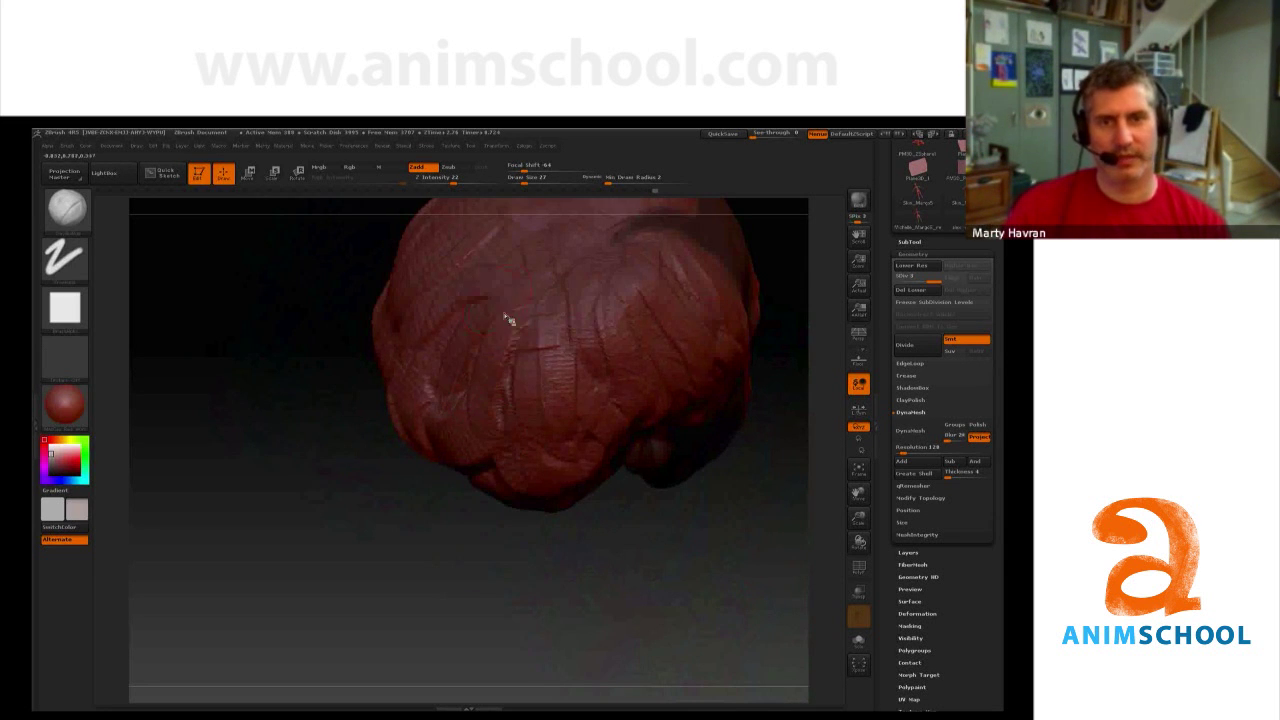
pyautogui.moveTo(520, 340); pyautogui.dragTo(508, 394)
pyautogui.moveTo(527, 342); pyautogui.dragTo(528, 390)
pyautogui.moveTo(663, 524); pyautogui.dragTo(677, 491)
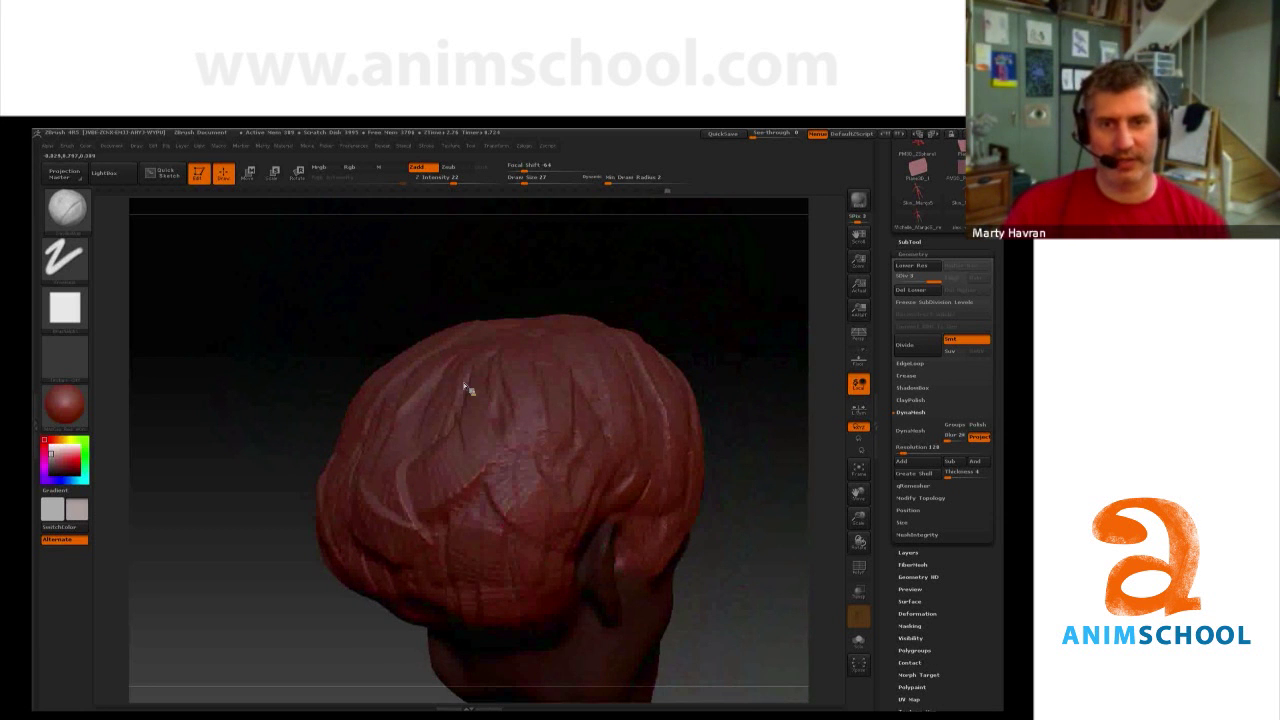
pyautogui.moveTo(437, 354)
pyautogui.mouseDown(button='right')
pyautogui.moveTo(429, 417)
pyautogui.moveTo(457, 383)
pyautogui.moveTo(540, 347)
pyautogui.mouseUp(button='right')
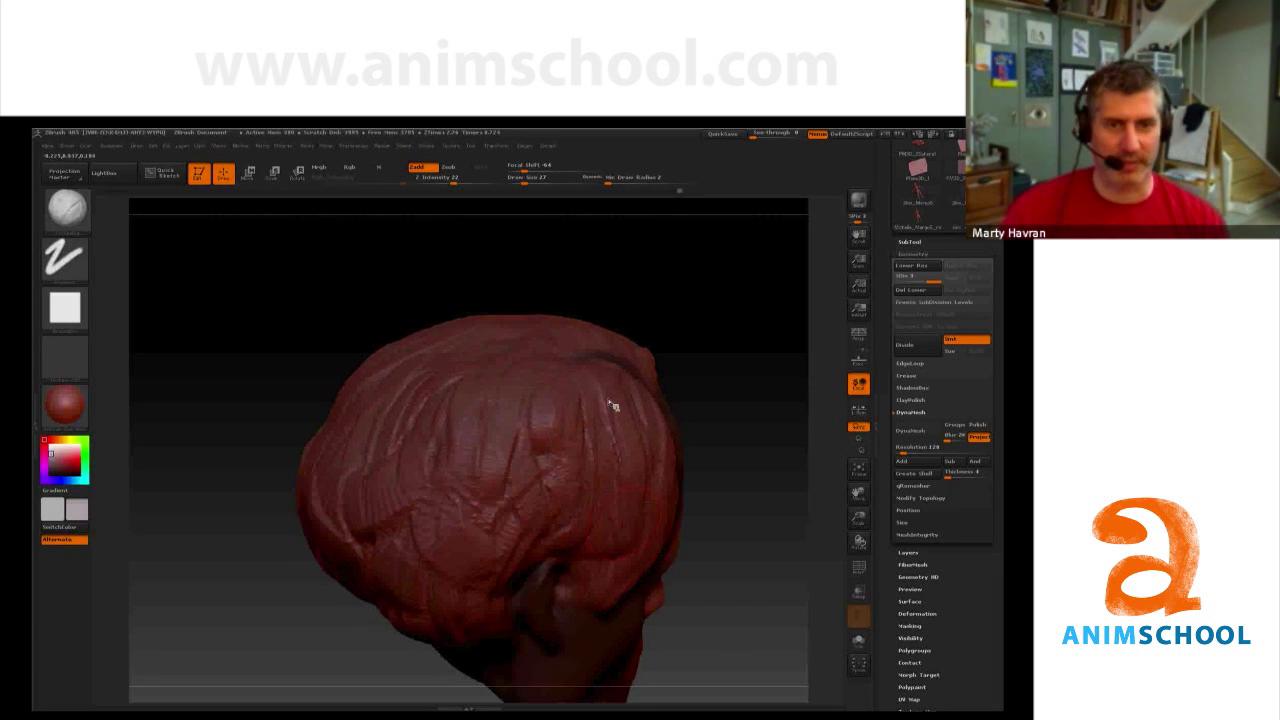
# Step: Sculpt swept strands from the parting over the front top hair and smooth the strokes lightly
pyautogui.moveTo(680, 486); pyautogui.dragTo(525, 352)
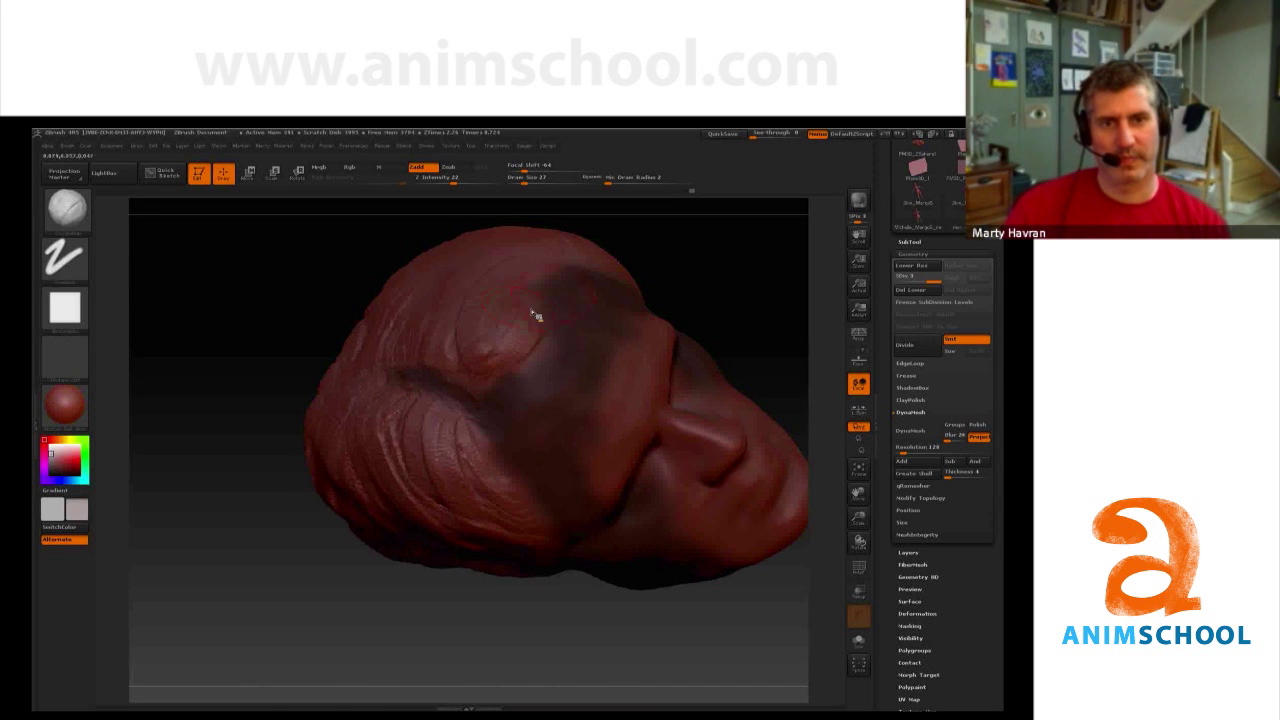
pyautogui.moveTo(514, 347)
pyautogui.mouseDown()
pyautogui.moveTo(491, 363)
pyautogui.moveTo(529, 286)
pyautogui.moveTo(456, 311)
pyautogui.mouseUp()
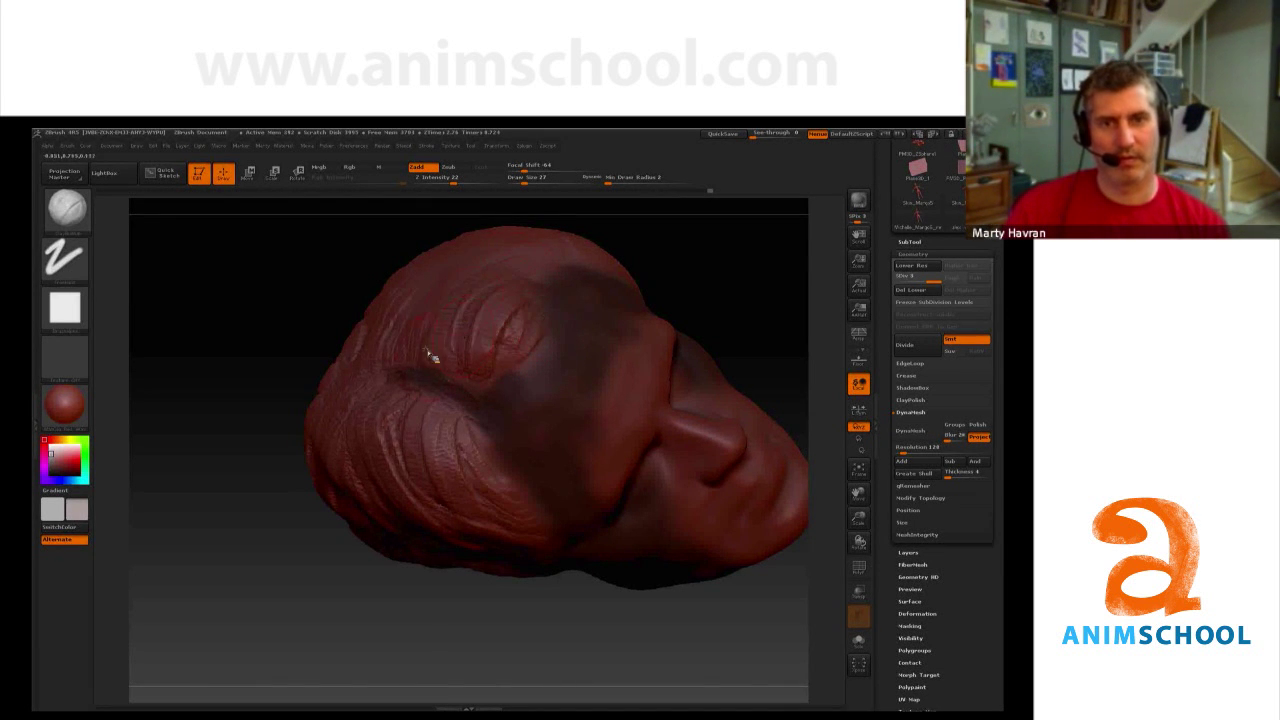
pyautogui.moveTo(425, 352); pyautogui.dragTo(467, 268)
pyautogui.moveTo(391, 350)
pyautogui.mouseDown()
pyautogui.moveTo(378, 266)
pyautogui.moveTo(417, 312)
pyautogui.moveTo(444, 280)
pyautogui.mouseUp()
pyautogui.moveTo(446, 330)
pyautogui.keyDown('shift'); pyautogui.mouseDown()
pyautogui.moveTo(408, 367)
pyautogui.moveTo(465, 383)
pyautogui.moveTo(436, 332)
pyautogui.moveTo(466, 325)
pyautogui.mouseUp(); pyautogui.keyUp('shift')
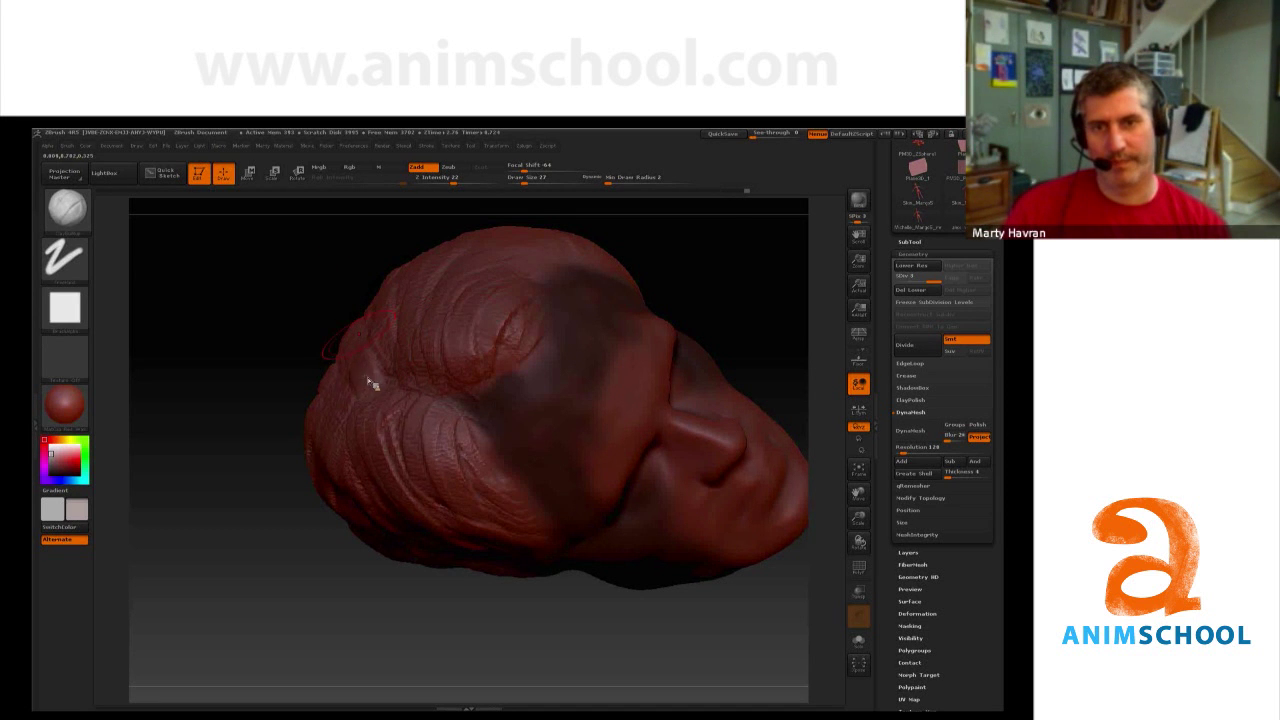
# Step: Raise the draw size to 56 and sculpt broad curved clumps from the parting across the top of the head
pyautogui.moveTo(368, 382); pyautogui.dragTo(374, 352, button='right')
pyautogui.moveTo(386, 309)
pyautogui.mouseDown()
pyautogui.moveTo(375, 388)
pyautogui.moveTo(407, 386)
pyautogui.mouseUp()
pyautogui.moveTo(422, 322)
pyautogui.mouseDown()
pyautogui.moveTo(428, 404)
pyautogui.moveTo(441, 400)
pyautogui.mouseUp()
pyautogui.moveTo(719, 277); pyautogui.dragTo(688, 282)
pyautogui.press('s')
pyautogui.click(480, 375)
pyautogui.moveTo(414, 316); pyautogui.dragTo(436, 388)
pyautogui.moveTo(426, 308)
pyautogui.mouseDown()
pyautogui.moveTo(430, 360)
pyautogui.moveTo(490, 378)
pyautogui.mouseUp()
pyautogui.moveTo(521, 313)
pyautogui.mouseDown()
pyautogui.moveTo(488, 304)
pyautogui.moveTo(475, 275)
pyautogui.moveTo(415, 364)
pyautogui.mouseUp()
pyautogui.moveTo(408, 308); pyautogui.dragTo(401, 355)
pyautogui.moveTo(388, 286); pyautogui.dragTo(371, 335)
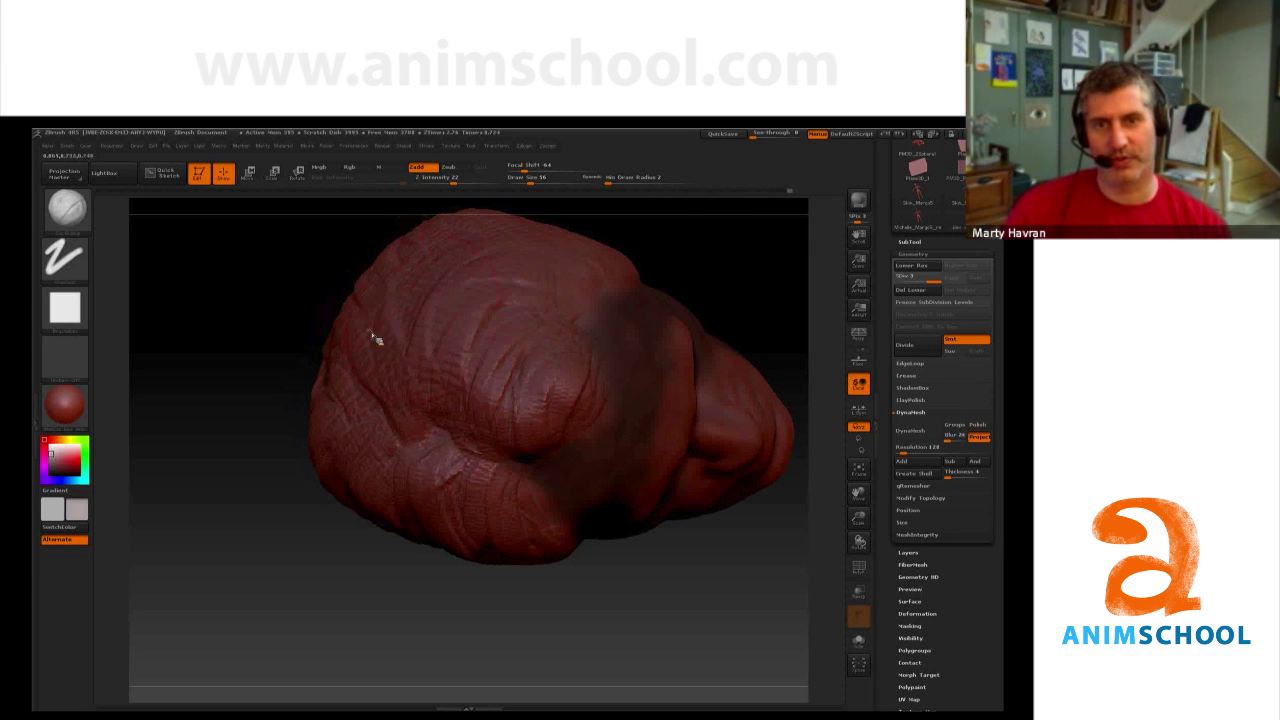
# Step: Reduce the draw size to 25 and sculpt finer strands from the front hairline across the left side of the hair
pyautogui.moveTo(692, 282); pyautogui.dragTo(660, 285)
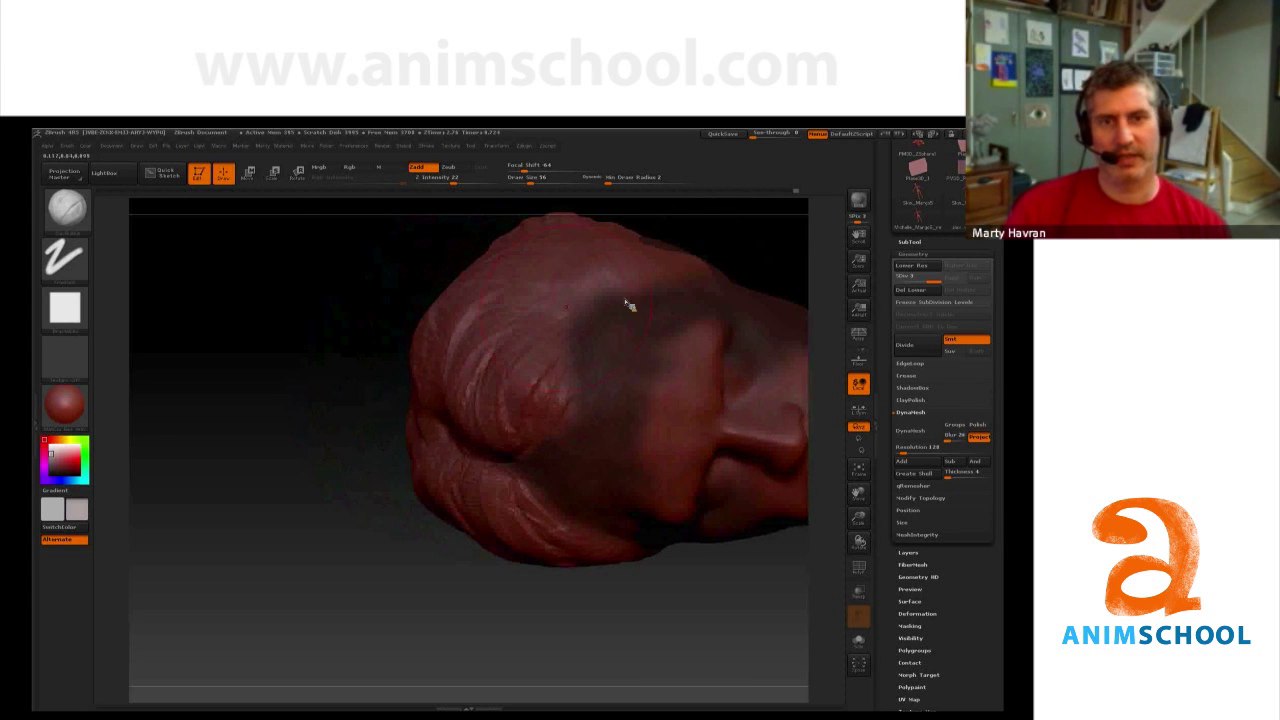
pyautogui.moveTo(560, 300); pyautogui.dragTo(456, 342)
pyautogui.press('[')
pyautogui.press('[')
pyautogui.press('[')
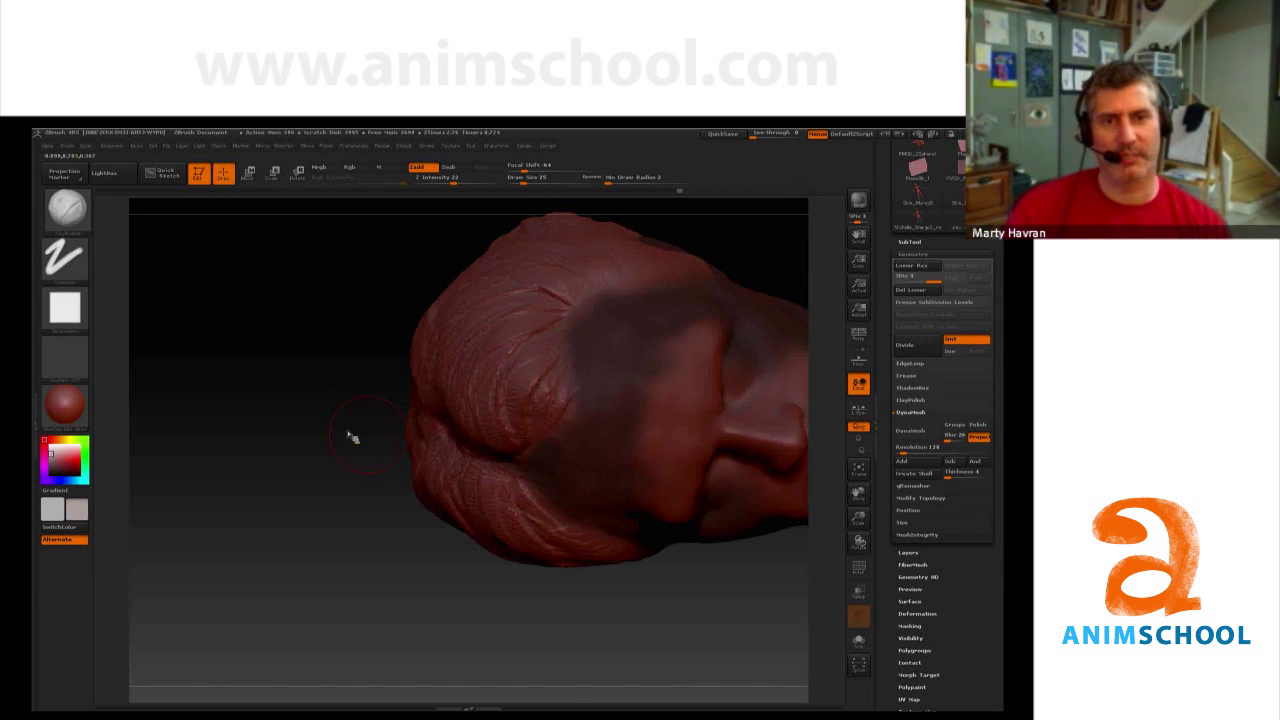
pyautogui.moveTo(352, 437); pyautogui.dragTo(512, 440)
pyautogui.moveTo(454, 394); pyautogui.dragTo(529, 416)
pyautogui.moveTo(448, 366); pyautogui.dragTo(546, 380)
pyautogui.moveTo(466, 340); pyautogui.dragTo(552, 353)
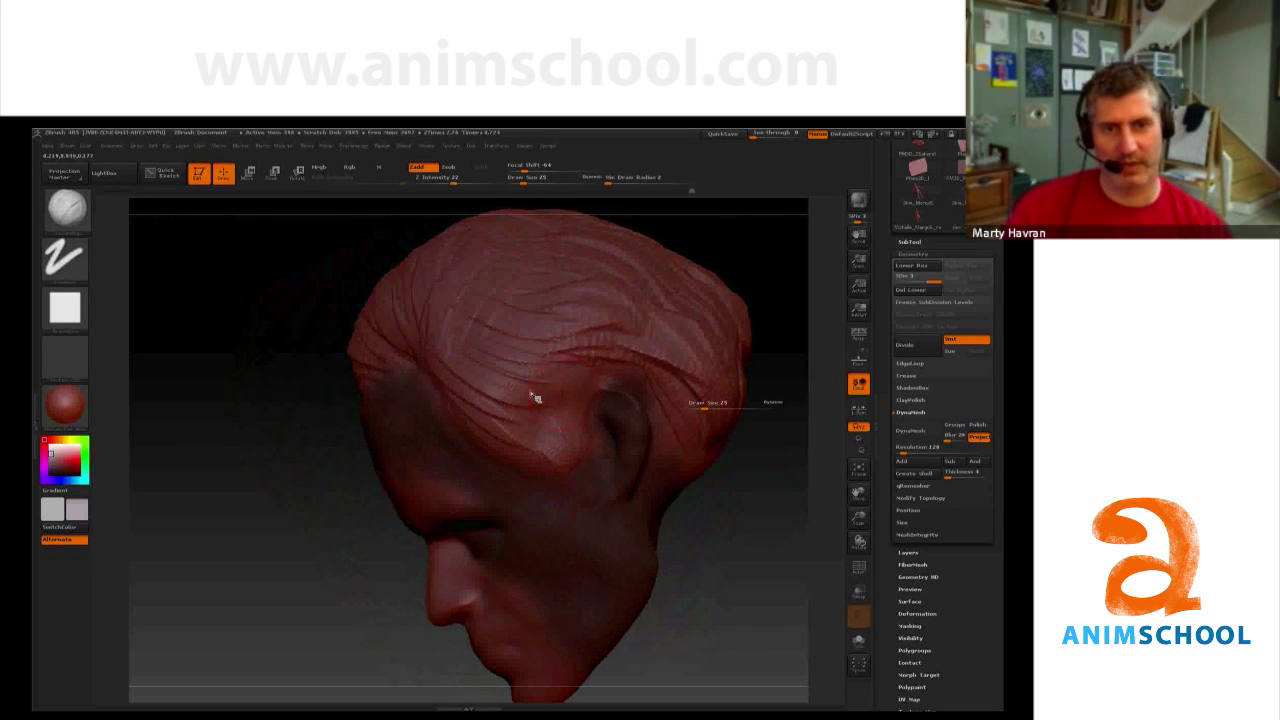
# Step: Sculpt backswept strands from the left temple to above the ear and undo the last stroke
pyautogui.moveTo(531, 404); pyautogui.dragTo(588, 411)
pyautogui.moveTo(496, 402)
pyautogui.mouseDown()
pyautogui.moveTo(586, 404)
pyautogui.moveTo(576, 396)
pyautogui.mouseUp()
pyautogui.moveTo(474, 384)
pyautogui.mouseDown()
pyautogui.moveTo(568, 390)
pyautogui.moveTo(567, 347)
pyautogui.moveTo(604, 356)
pyautogui.mouseUp()
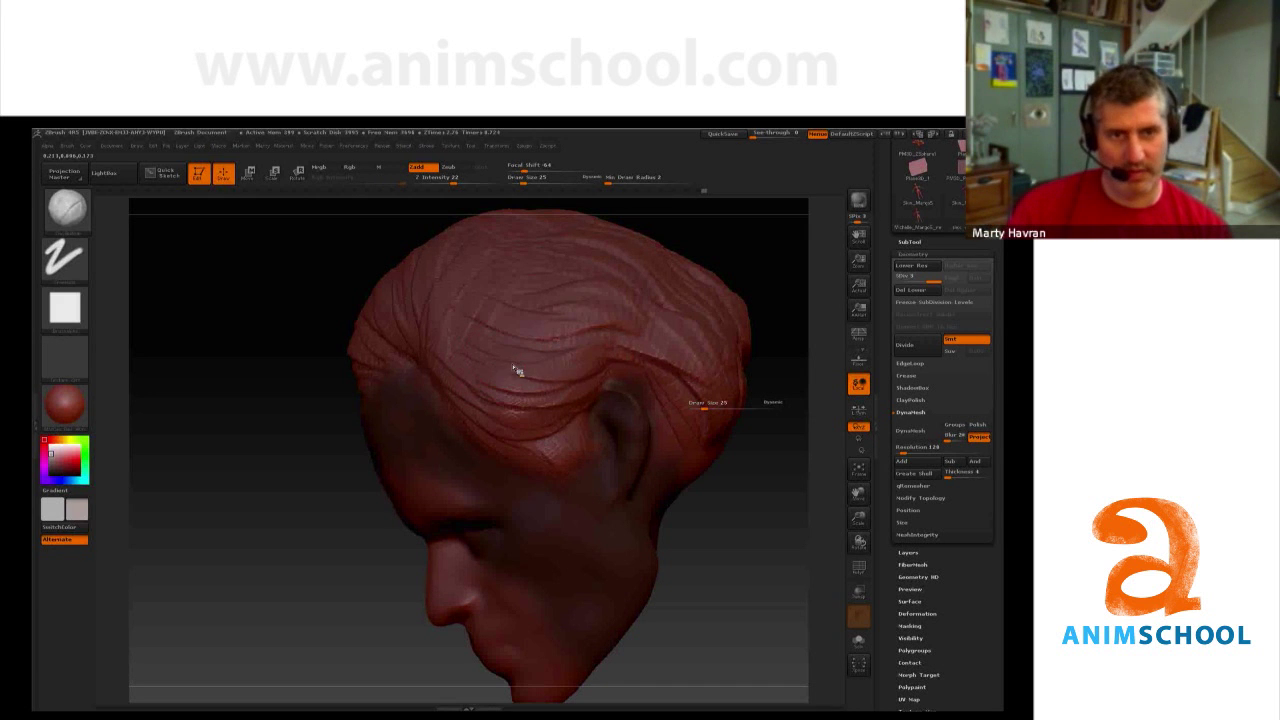
pyautogui.moveTo(532, 396)
pyautogui.mouseDown()
pyautogui.moveTo(582, 403)
pyautogui.moveTo(627, 367)
pyautogui.mouseUp()
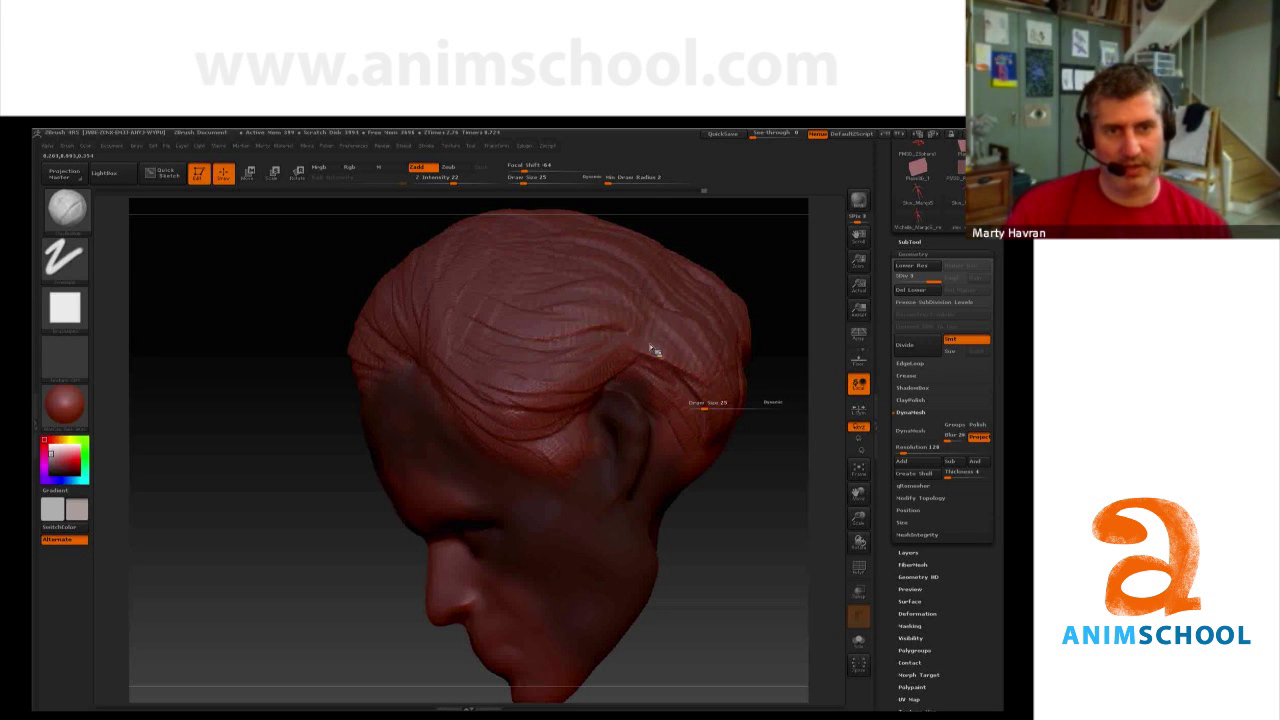
pyautogui.hotkey('ctrl', 'z')
# Step: Increase the draw size to 56 and sculpt a broad clump back across the upper left side of the hair
pyautogui.press('s')
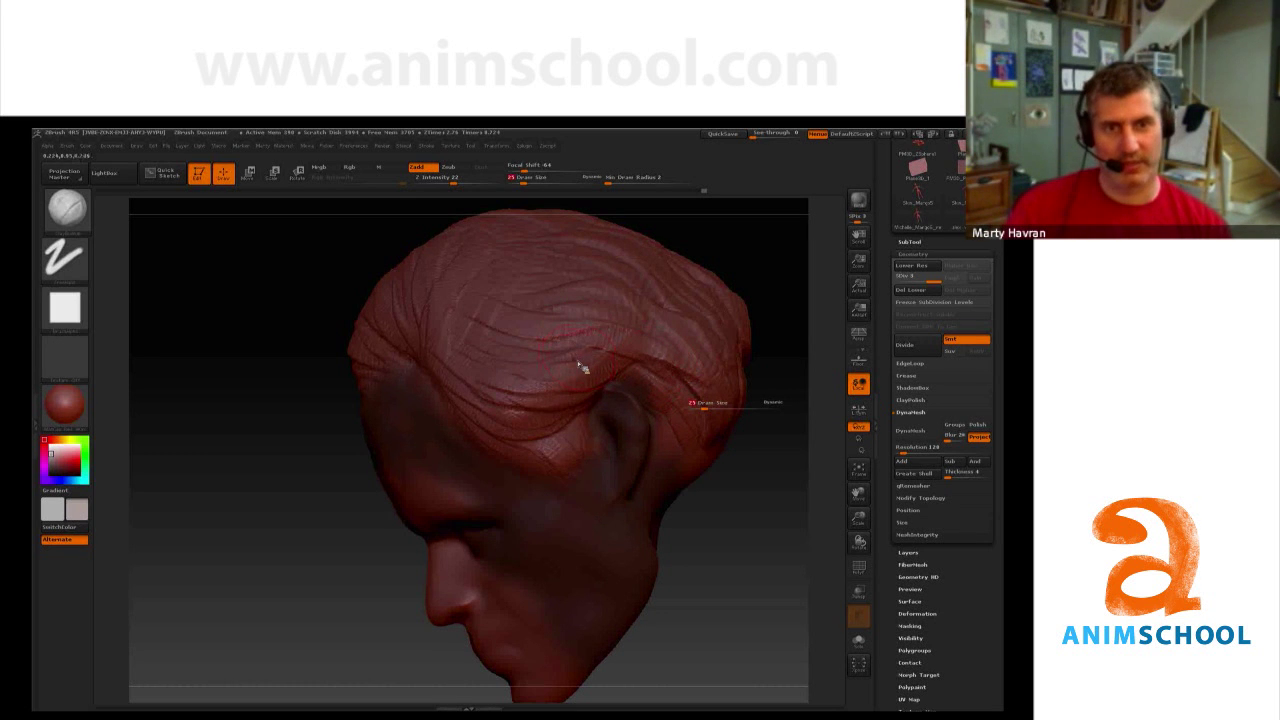
pyautogui.press('Return')
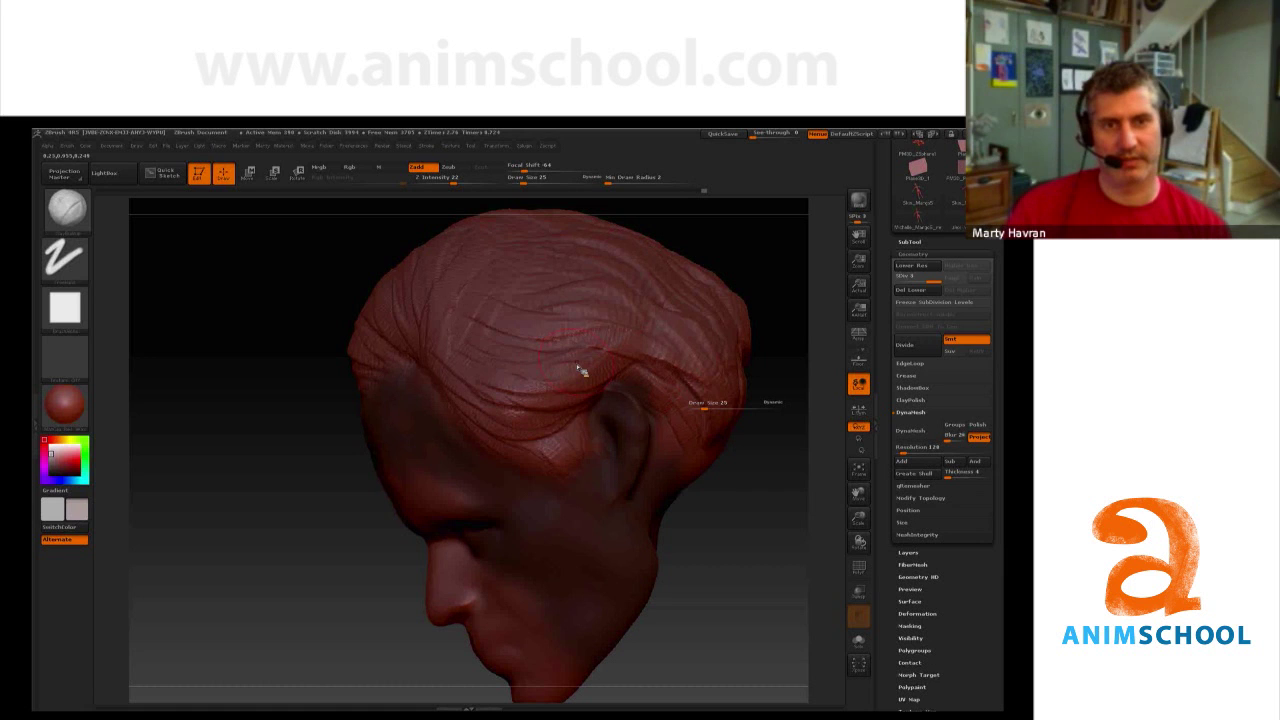
pyautogui.press(']')
pyautogui.press(']')
pyautogui.press(']')
pyautogui.moveTo(543, 298)
pyautogui.mouseDown()
pyautogui.moveTo(557, 274)
pyautogui.moveTo(626, 249)
pyautogui.moveTo(682, 305)
pyautogui.mouseUp()
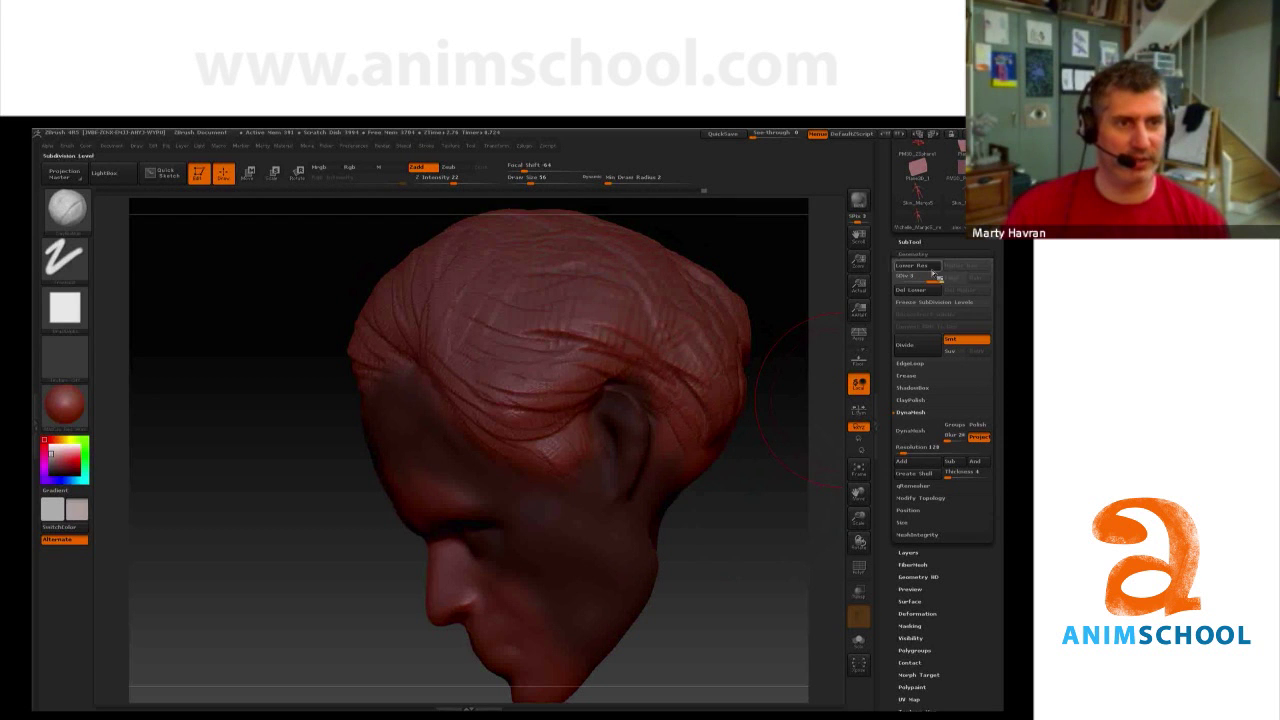
# Step: Check the hair form at subdivision level 1, return to the highest level and clear the mask from the face
pyautogui.moveTo(931, 283); pyautogui.dragTo(905, 284)
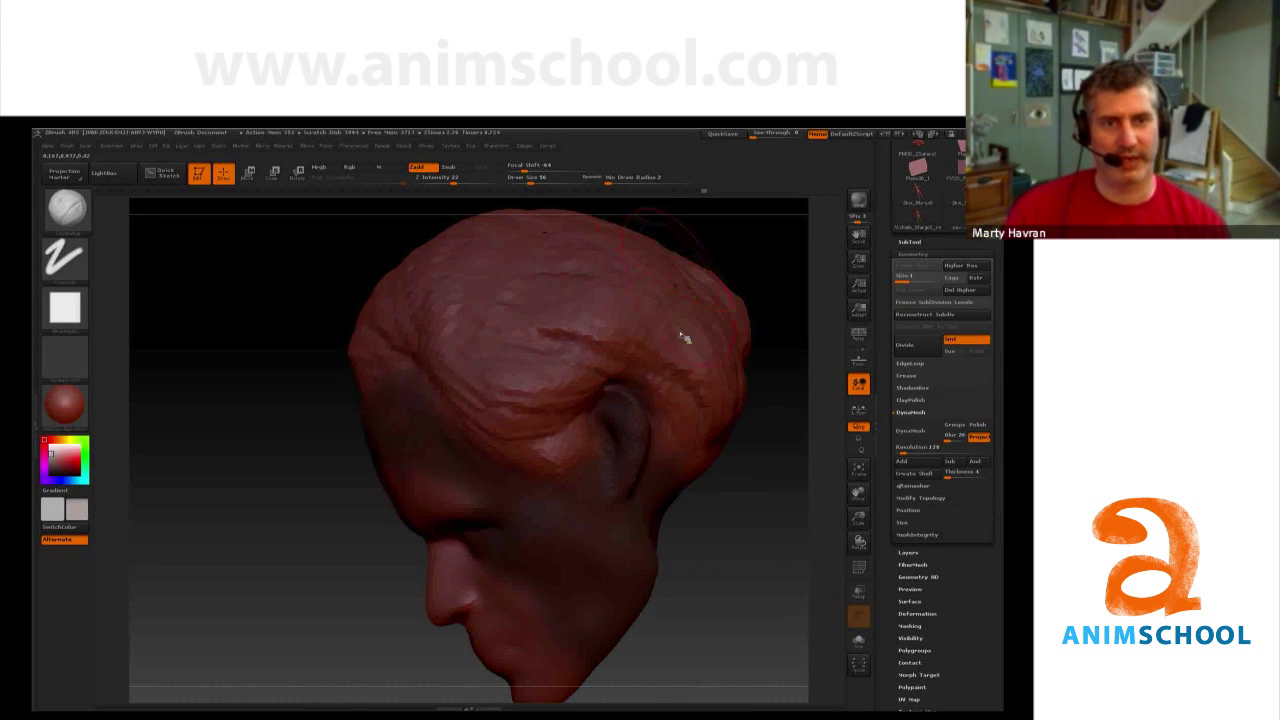
pyautogui.moveTo(906, 284); pyautogui.dragTo(947, 285)
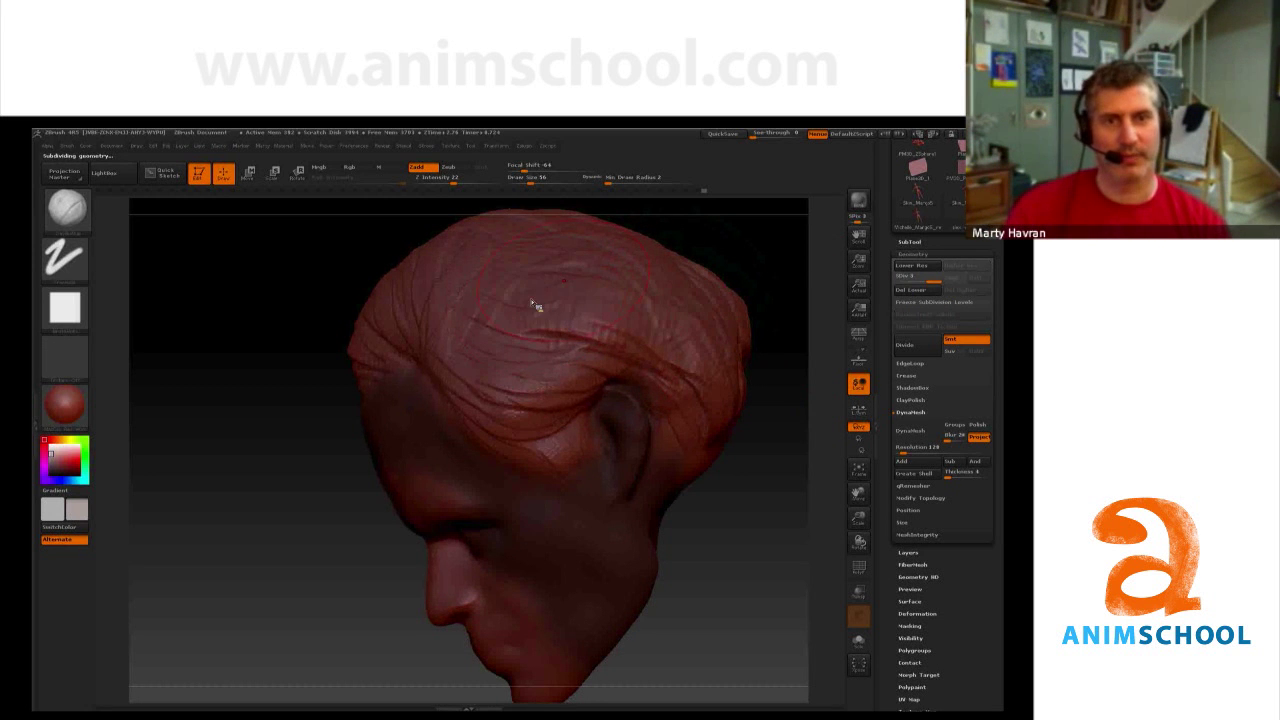
pyautogui.keyDown('shift'); pyautogui.moveTo(185, 522); pyautogui.dragTo(209, 540); pyautogui.keyUp('shift')
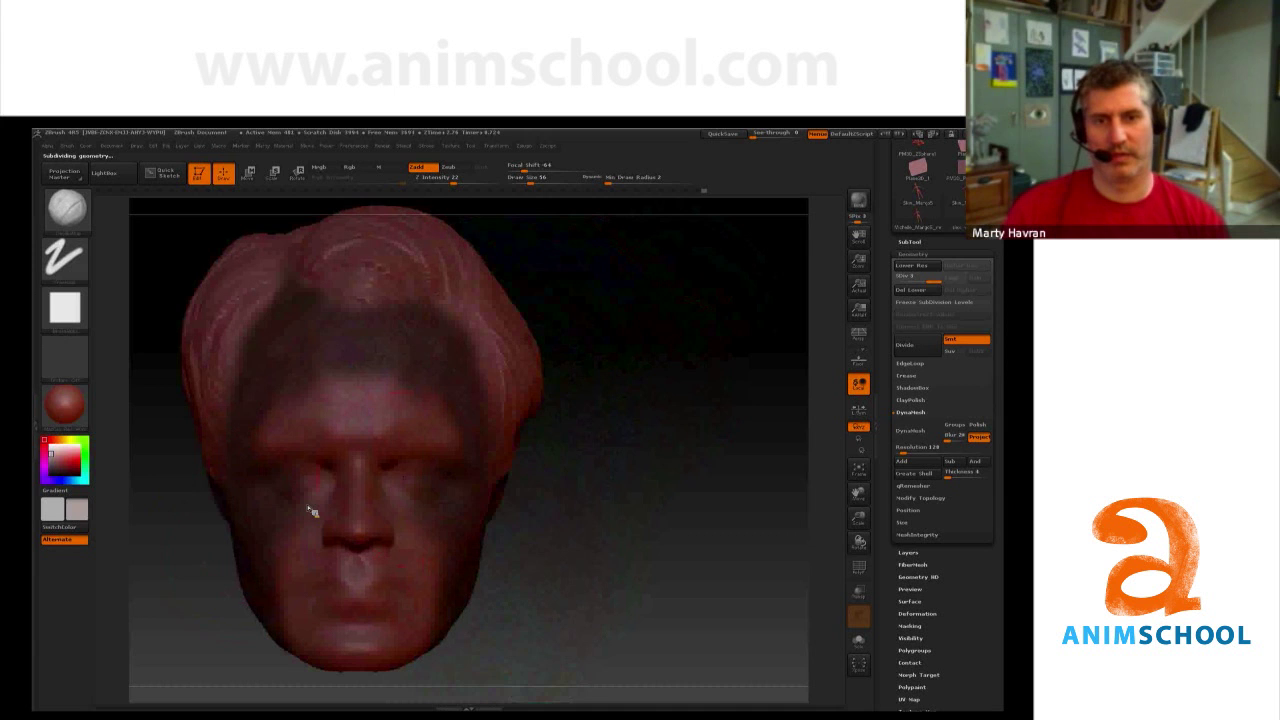
pyautogui.keyDown('ctrl'); pyautogui.moveTo(597, 428); pyautogui.dragTo(670, 466); pyautogui.keyUp('ctrl')
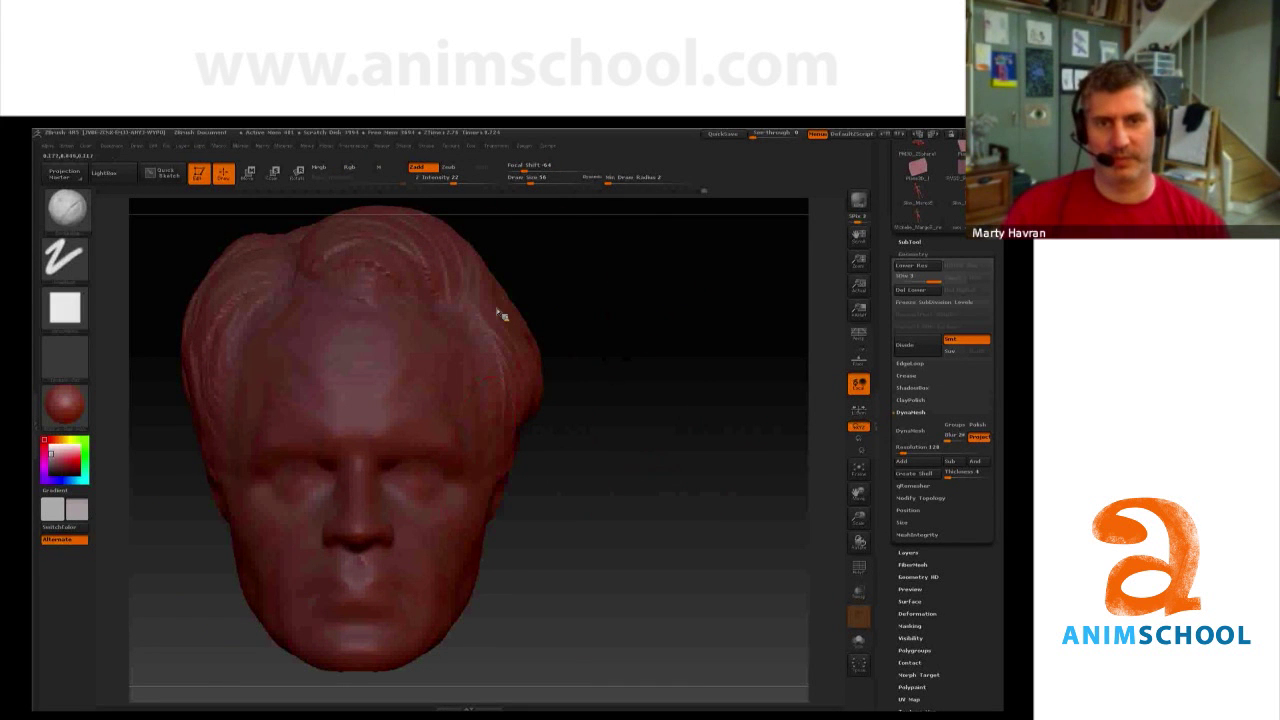